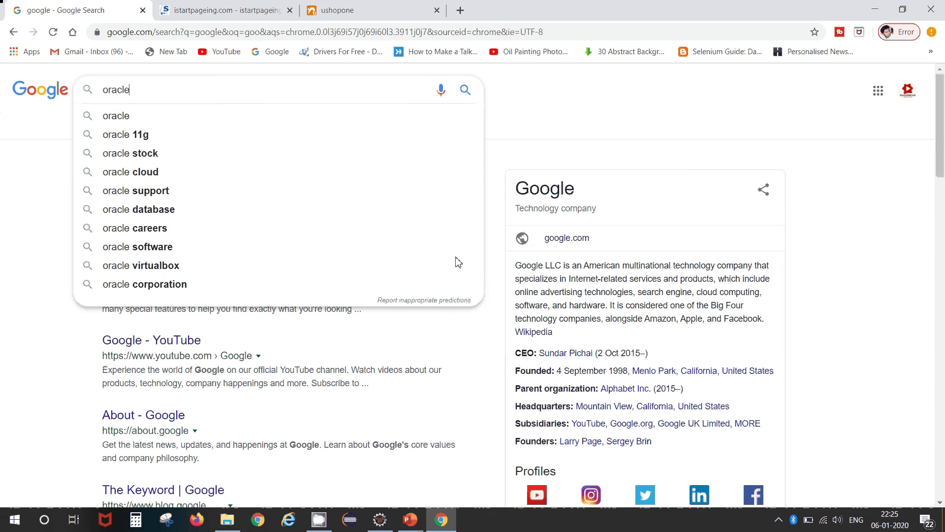
Replace the Google search query with "java download".
key("ctrl+a")
type("j")
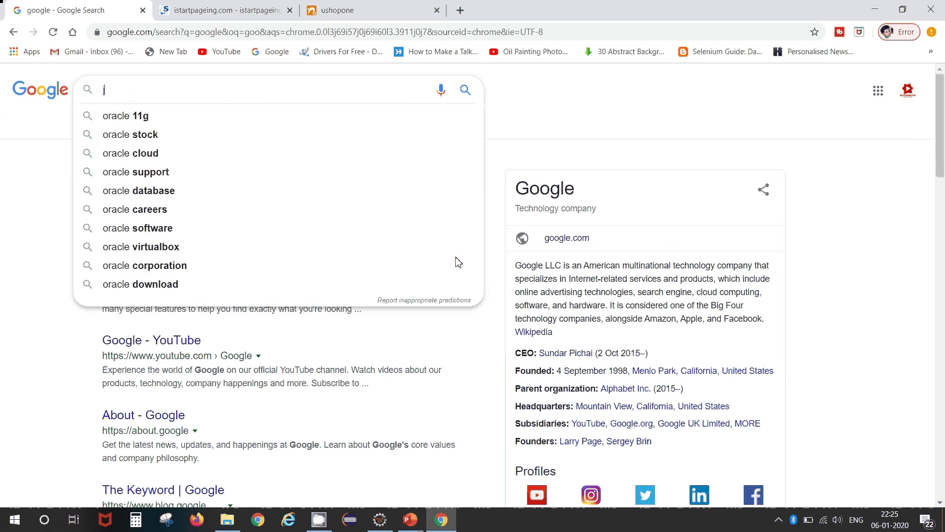
type("ava d")
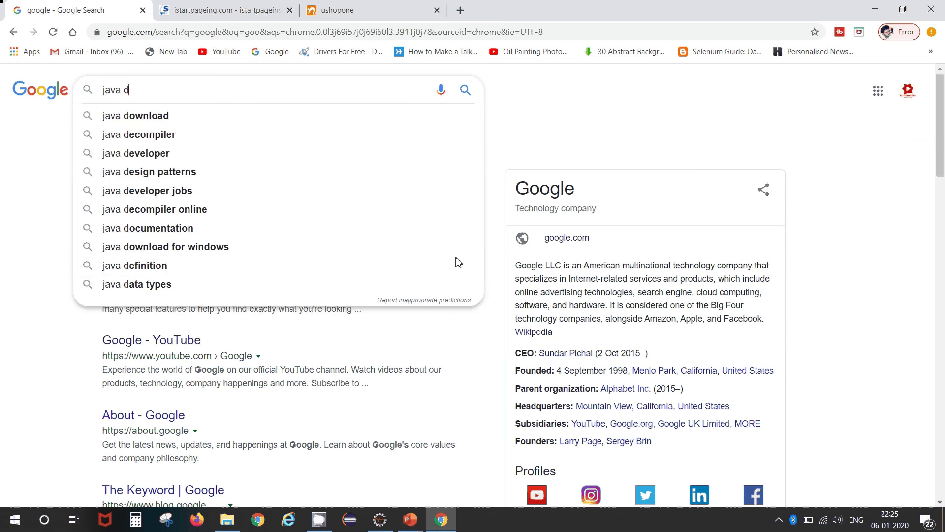
type("own")
key("BackSpace")
key("BackSpace")
key("BackSpace")
type("ownload")
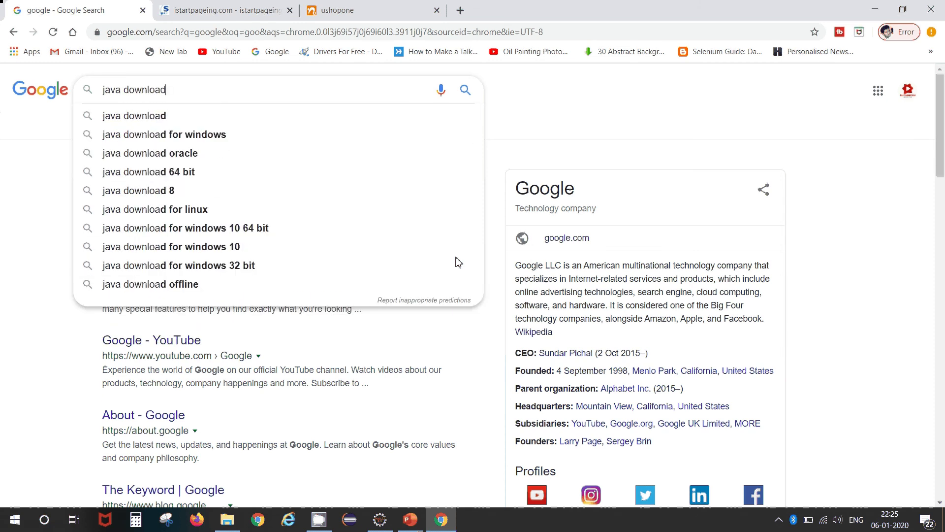
type(" and inst")
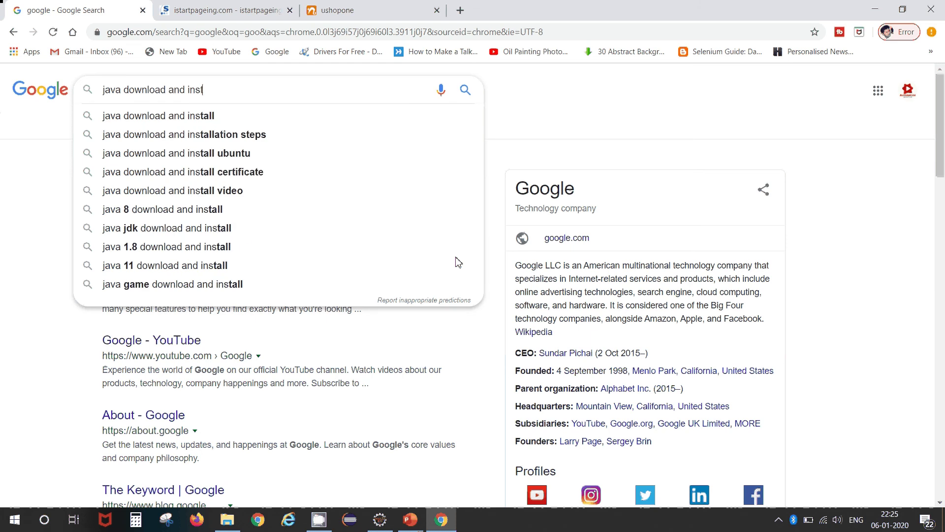
key("BackSpace")
key("BackSpace")
key("BackSpace")
key("BackSpace")
key("BackSpace")
key("BackSpace")
key("BackSpace")
key("BackSpace")
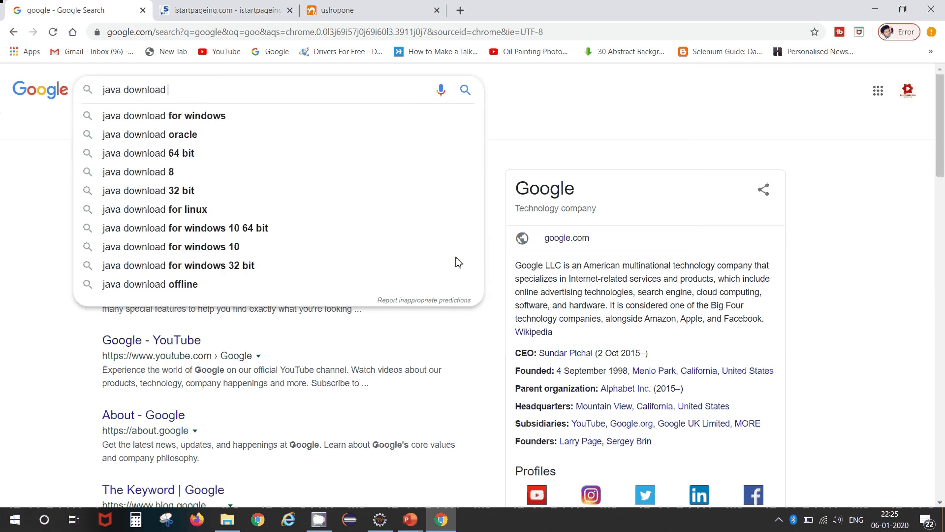
Run the Google search and open the "Download Free Java Software" result from java.com.
key("Return")
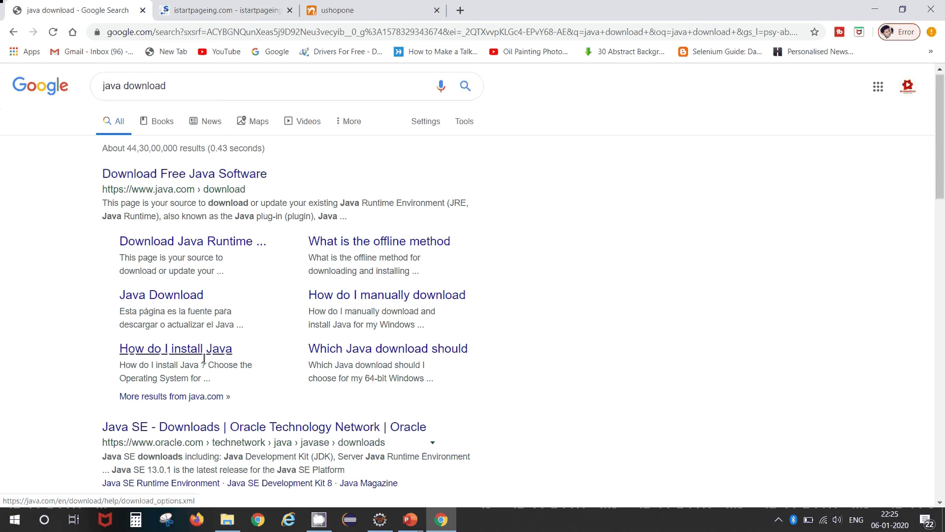
scroll(220, 141, "down", 1)
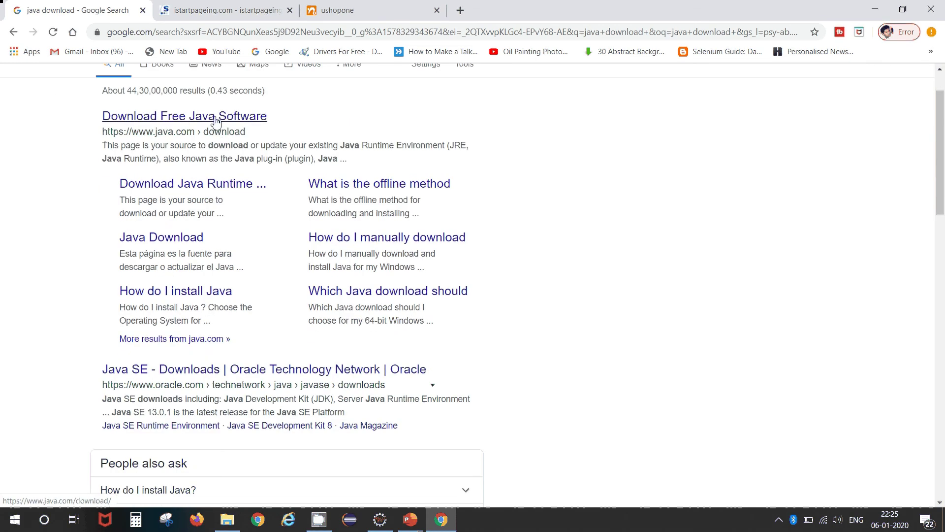
left_click(216, 120)
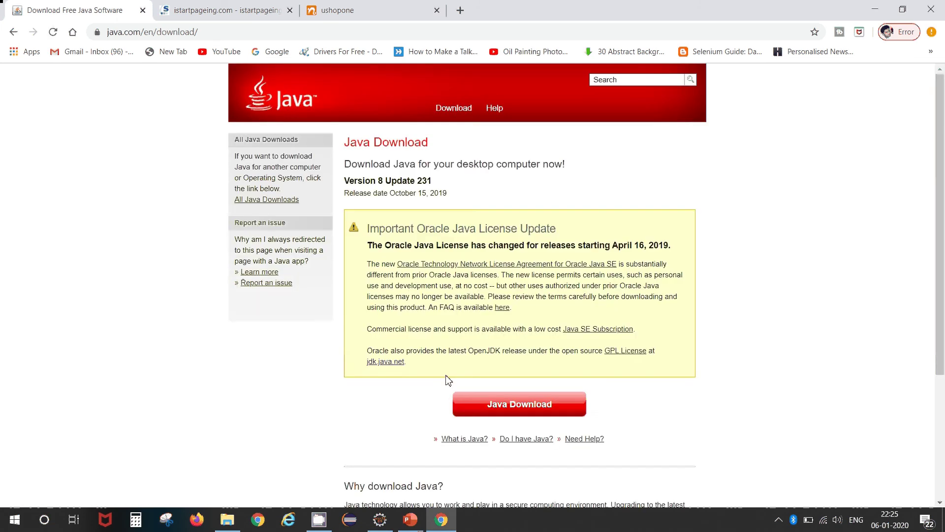
Proceed to the Java for Windows download, agree to the license terms and start the free download of Version 8 Update 231.
scroll(513, 402, "down", 1)
scroll(514, 403, "down", 1)
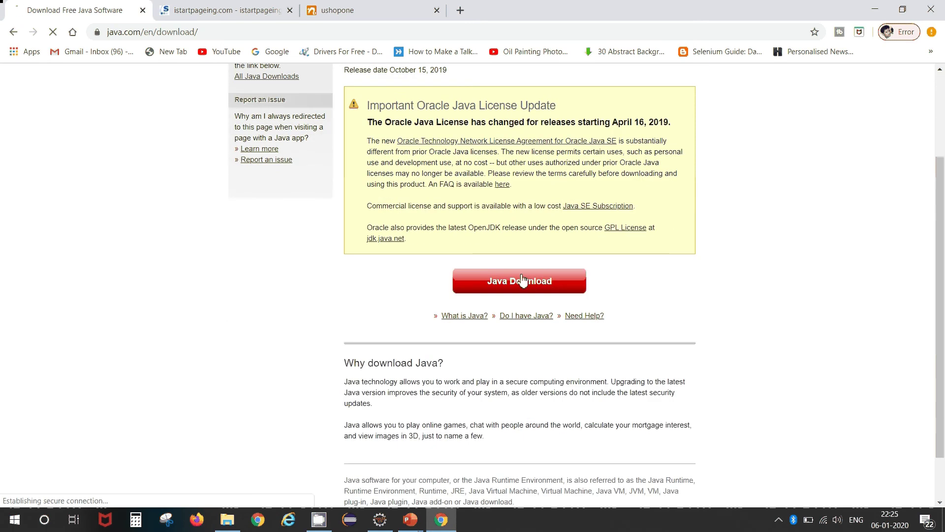
left_click(520, 281)
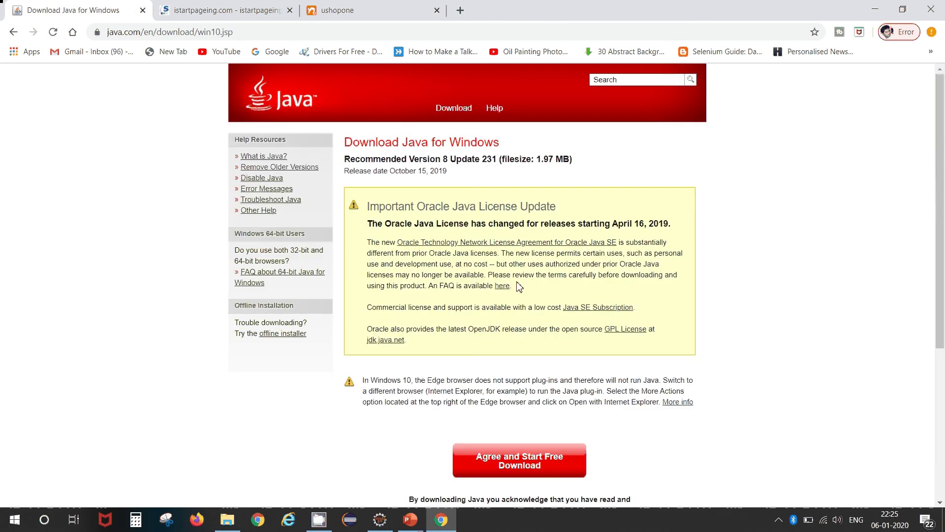
scroll(497, 353, "down", 3)
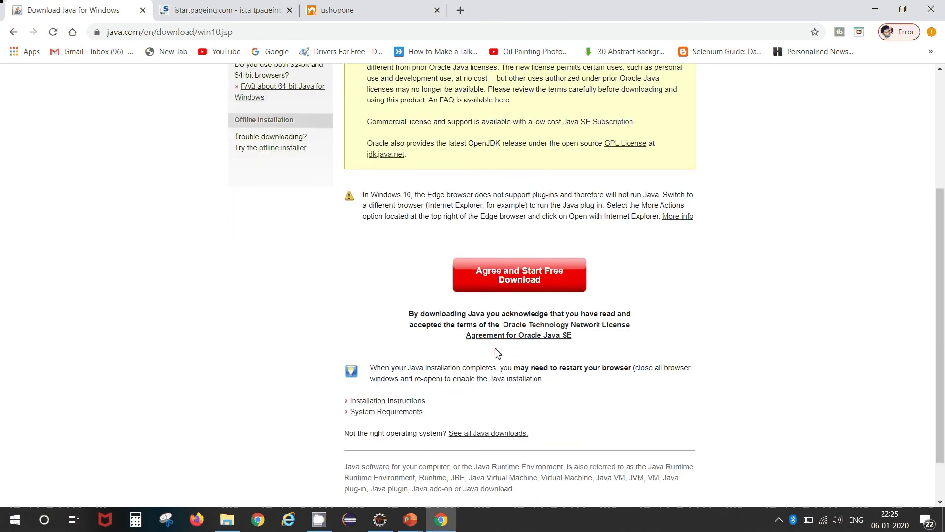
scroll(498, 353, "down", 1)
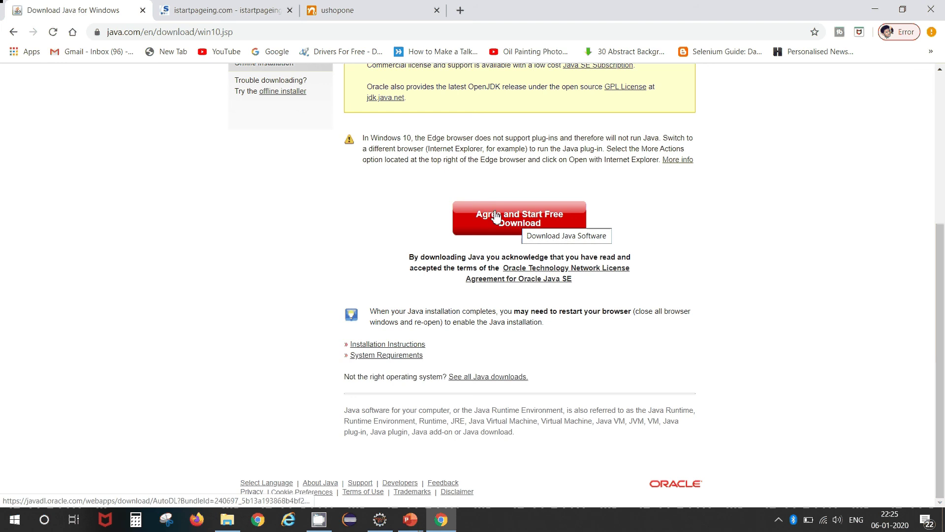
left_click(542, 229)
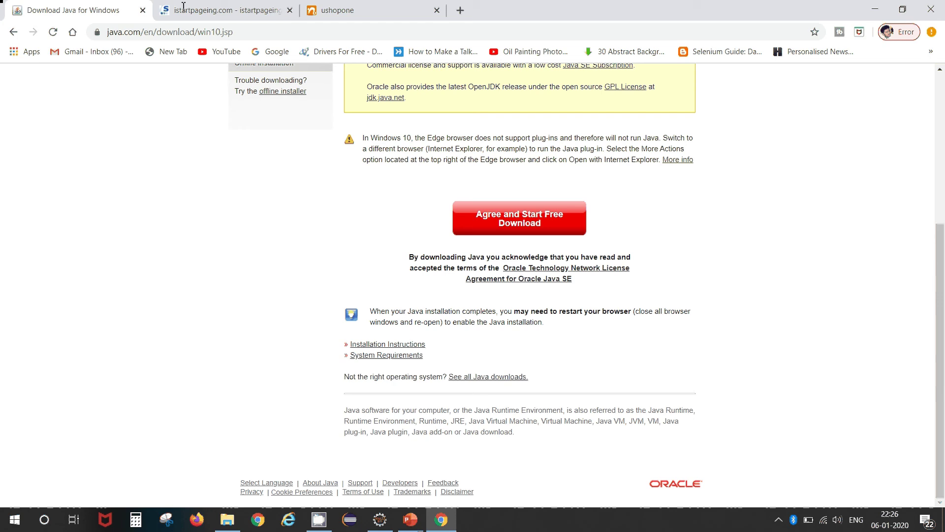
left_click(779, 521)
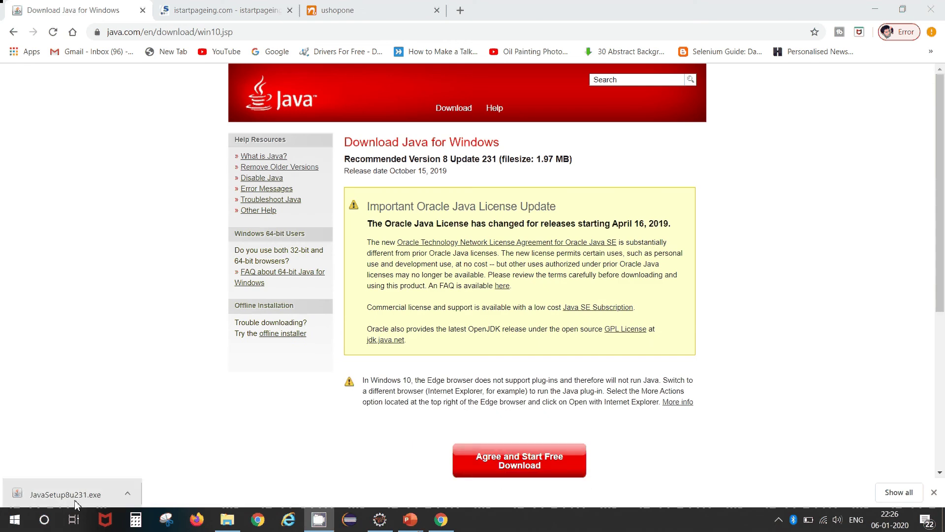
Show the downloaded JavaSetup8u231.exe in its folder and run the installer from there.
left_click(128, 494)
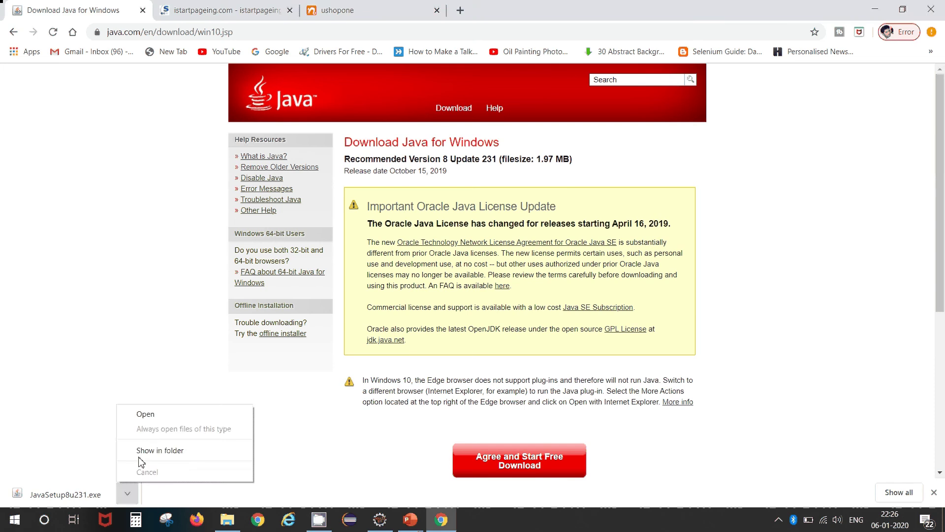
left_click(141, 456)
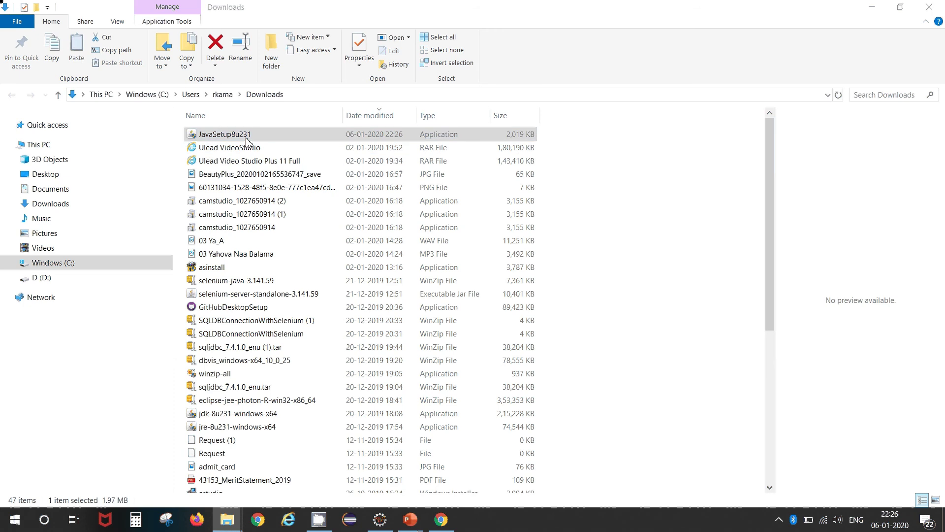
left_click(246, 138)
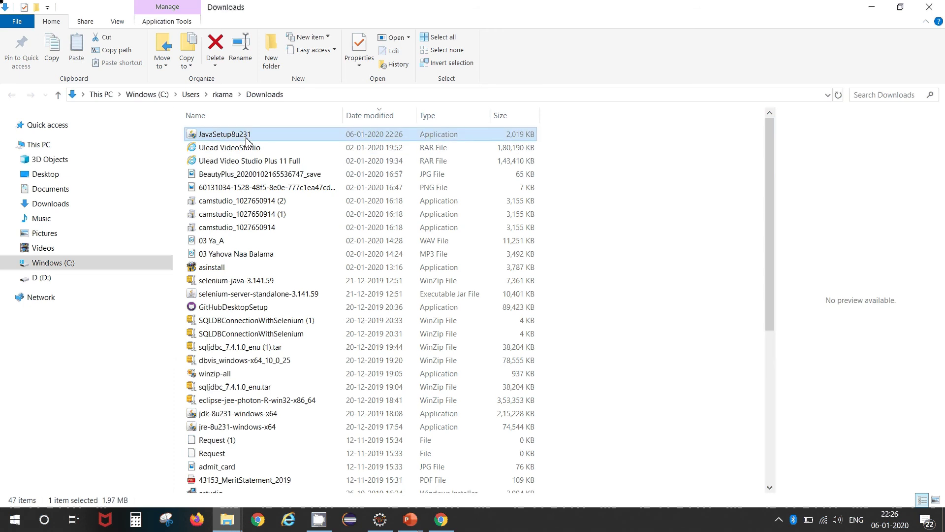
double_click(246, 141)
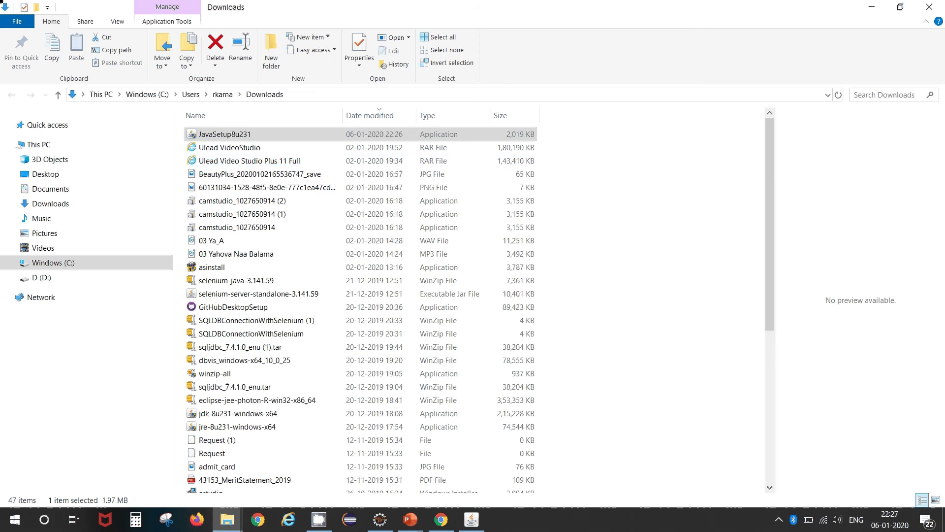
Bring up the Java Setup welcome window, accept the license terms and start the installation in the default destination folder.
left_click(469, 523)
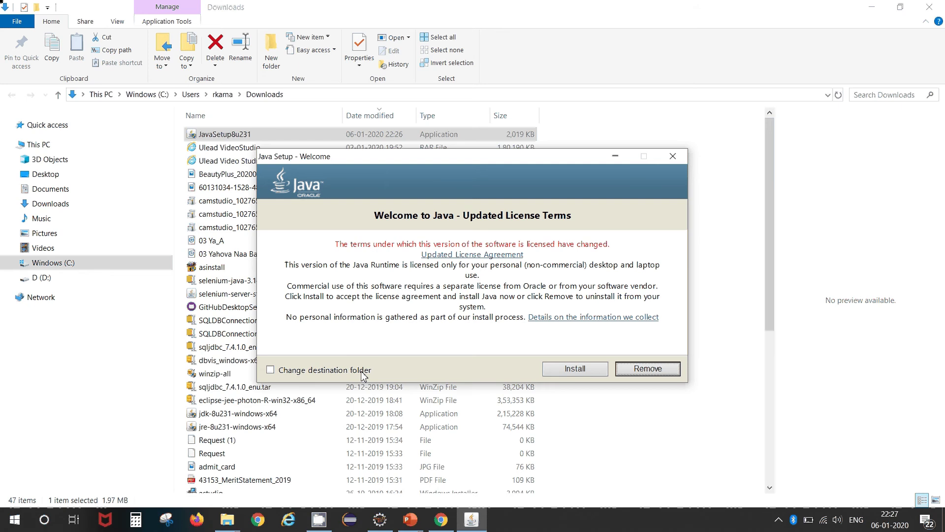
left_click(560, 367)
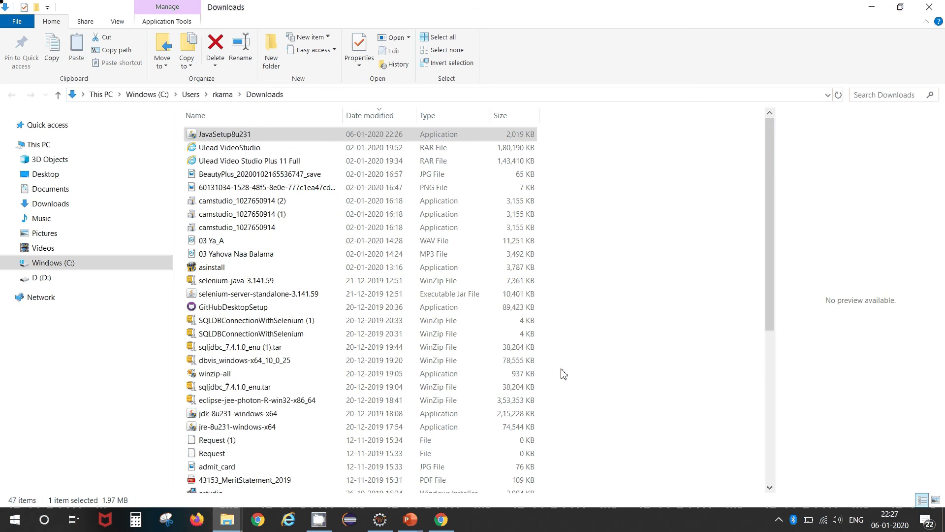
left_click(442, 524)
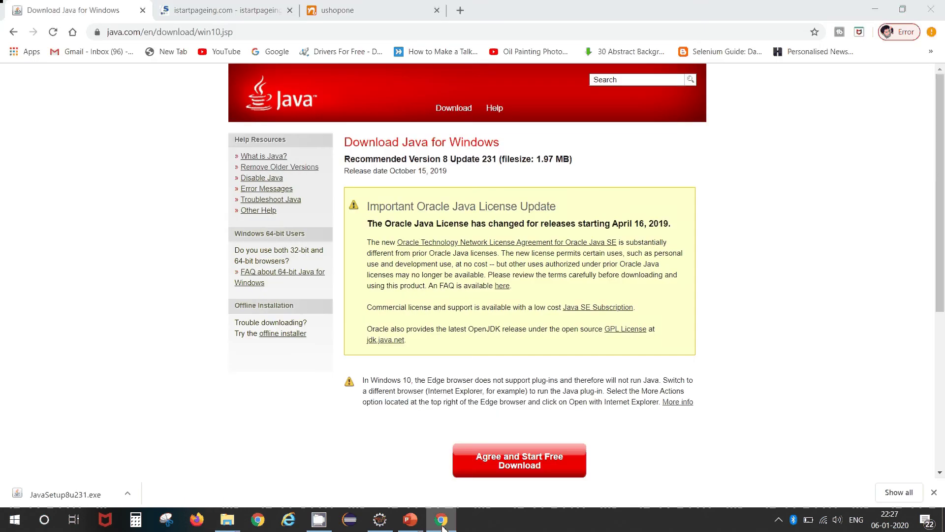
left_click(442, 525)
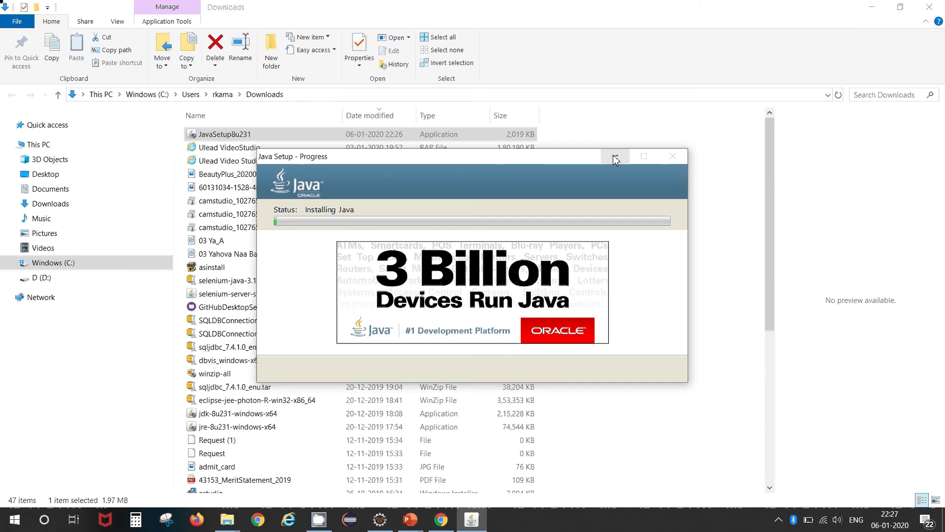
right_click(628, 528)
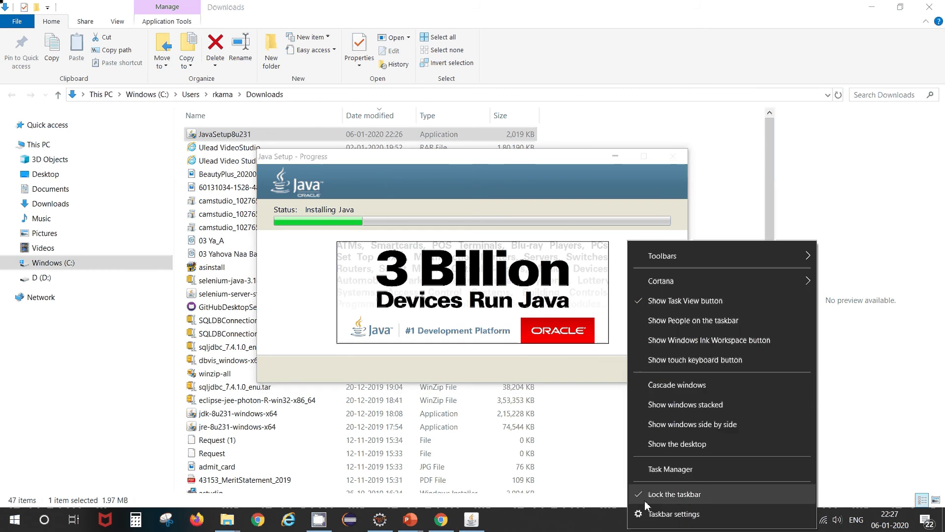
left_click(481, 196)
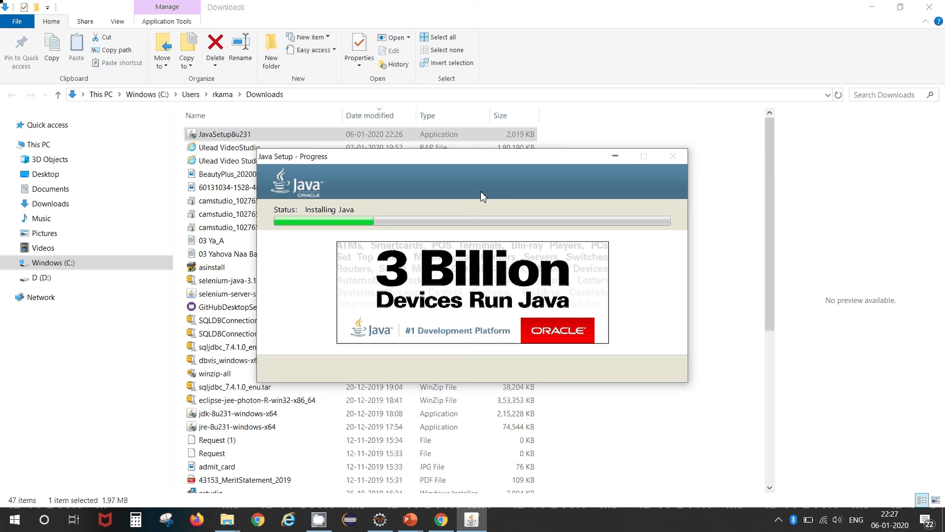
left_click(778, 520)
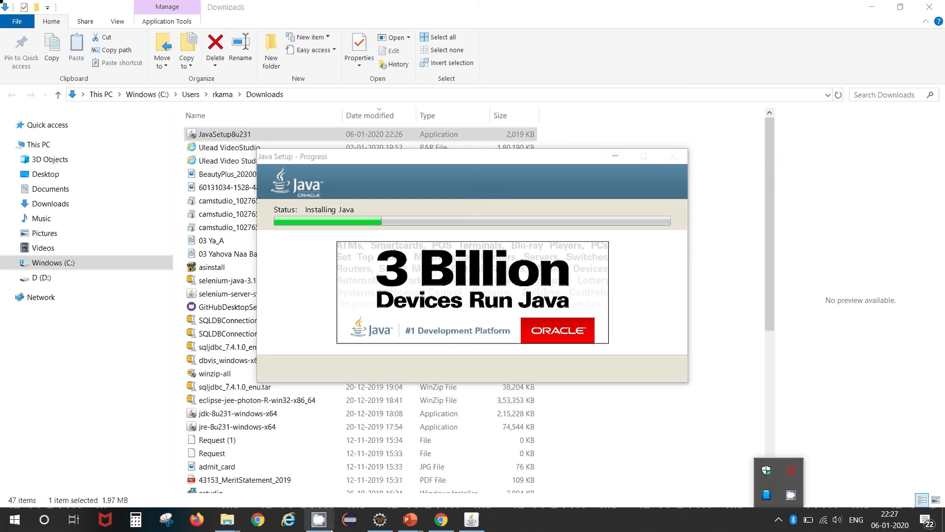
left_click(748, 498)
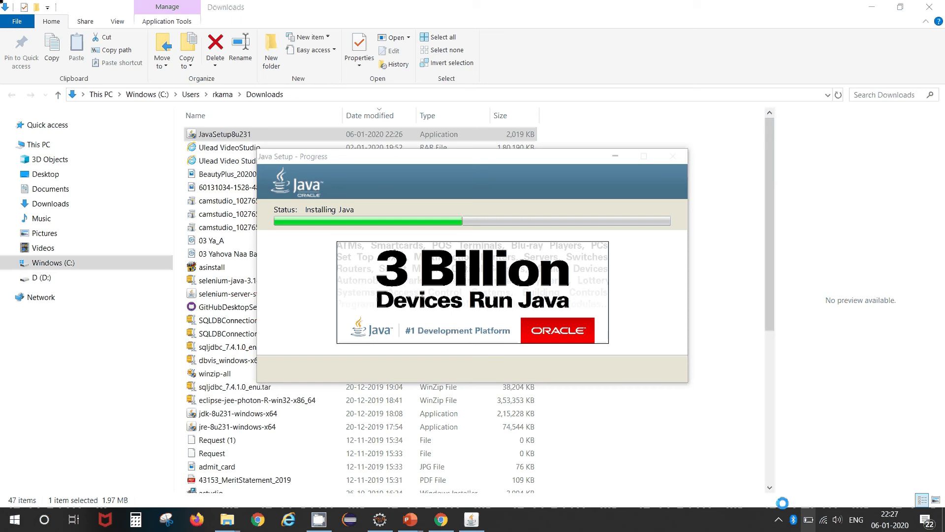
left_click(778, 520)
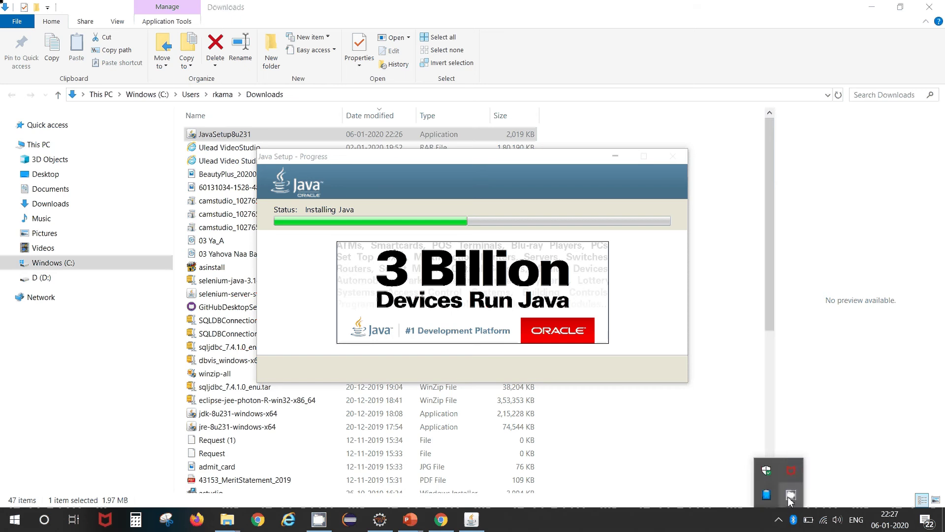
right_click(789, 496)
left_click(817, 459)
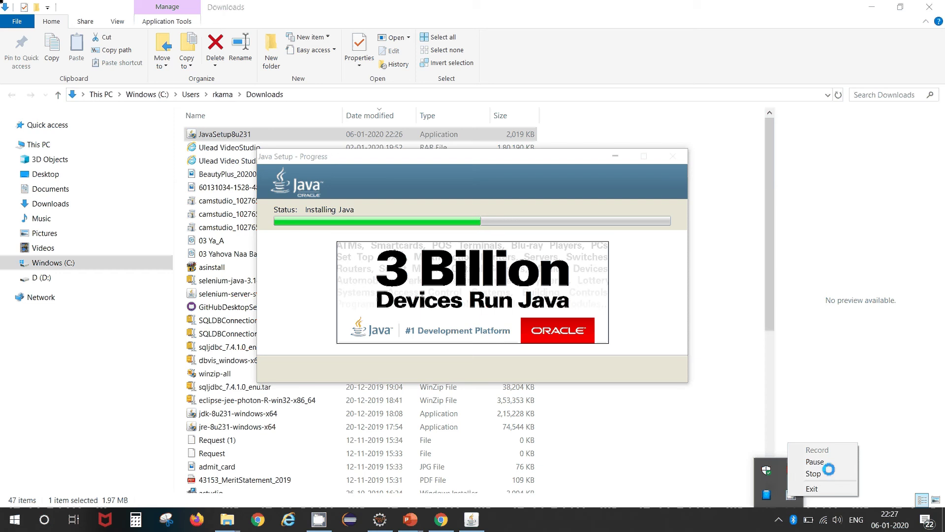
left_click(777, 518)
left_click(779, 520)
right_click(791, 495)
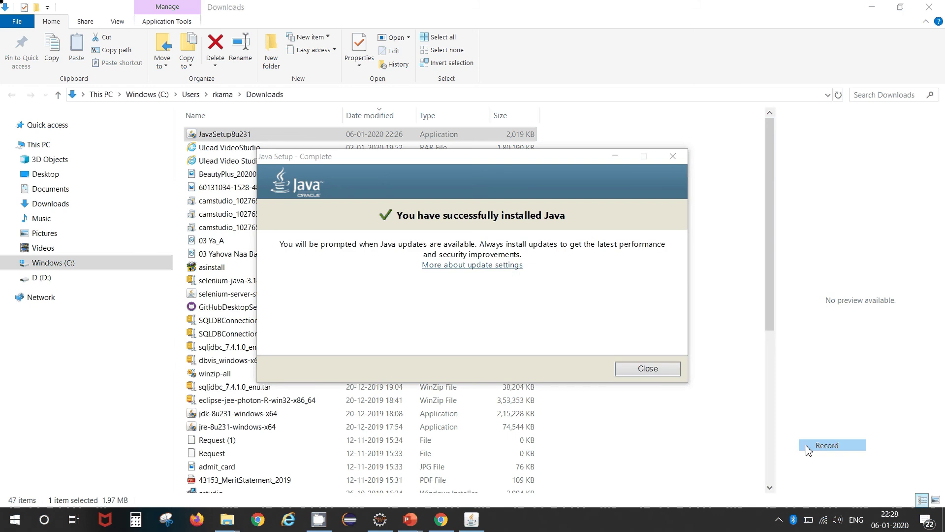
left_click(807, 449)
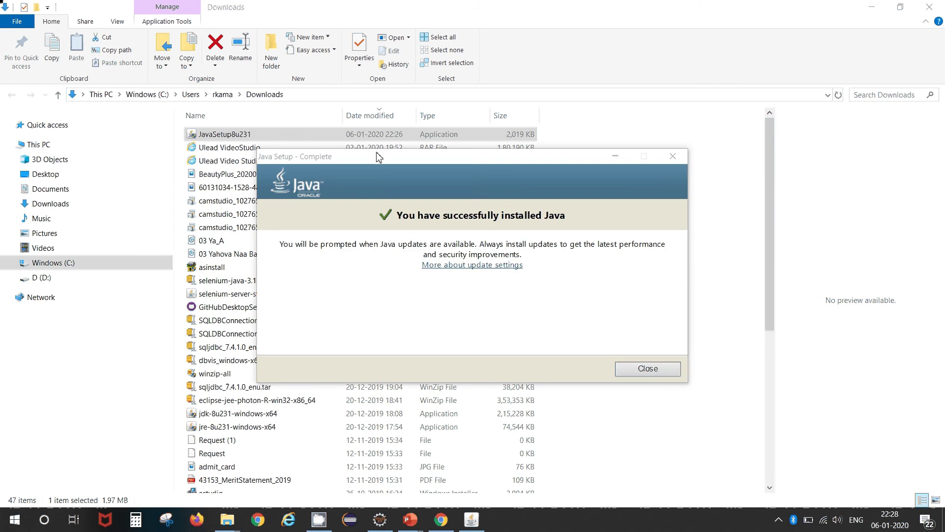
Move the Java Setup completion window aside and close it.
left_click_drag(384, 157, 349, 138)
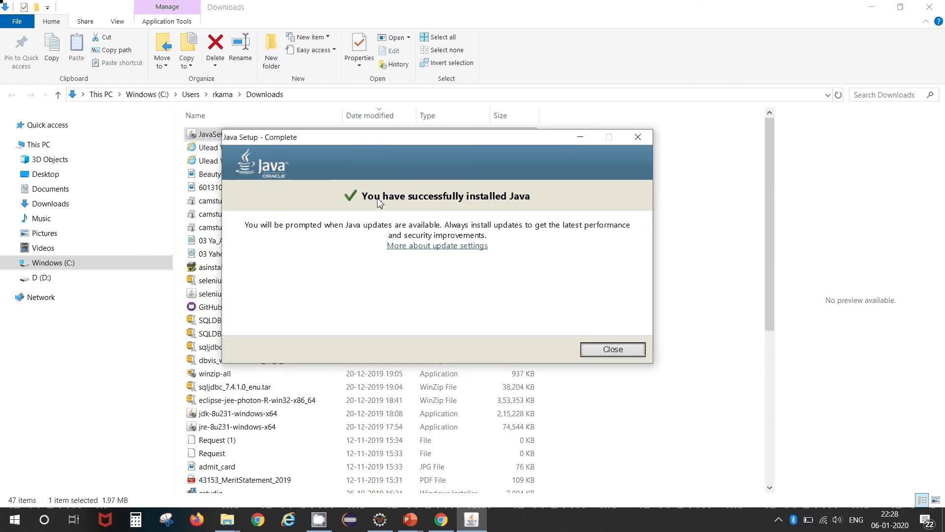
left_click(643, 352)
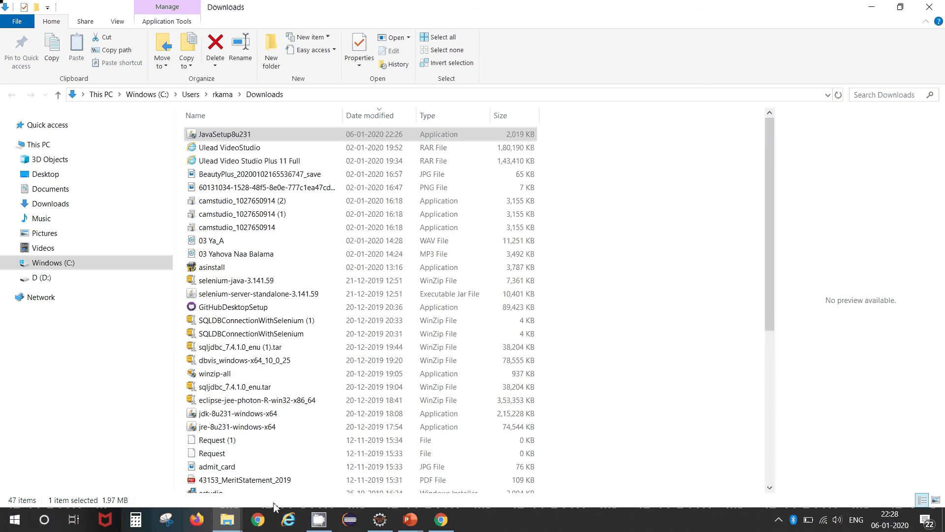
Switch to the running PowerPoint slide show to view the "4 Simple Steps" slide.
left_click(412, 519)
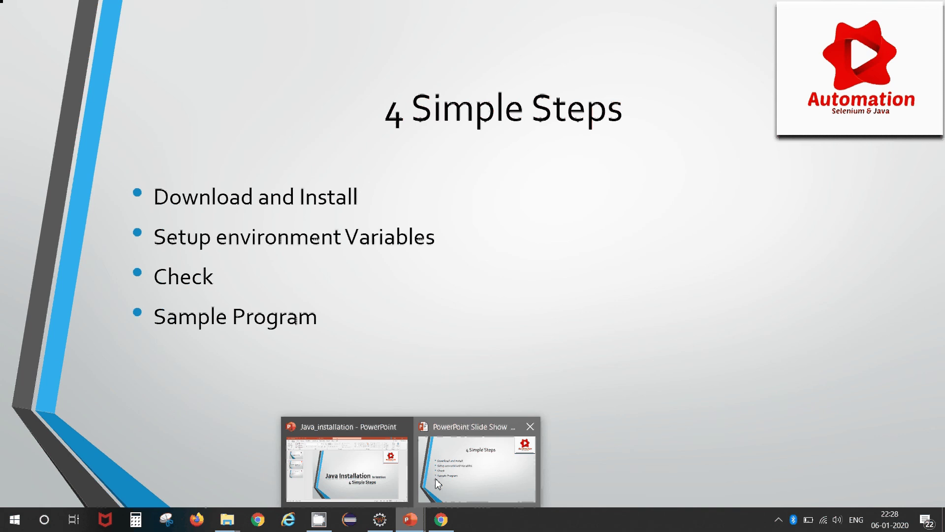
left_click(435, 478)
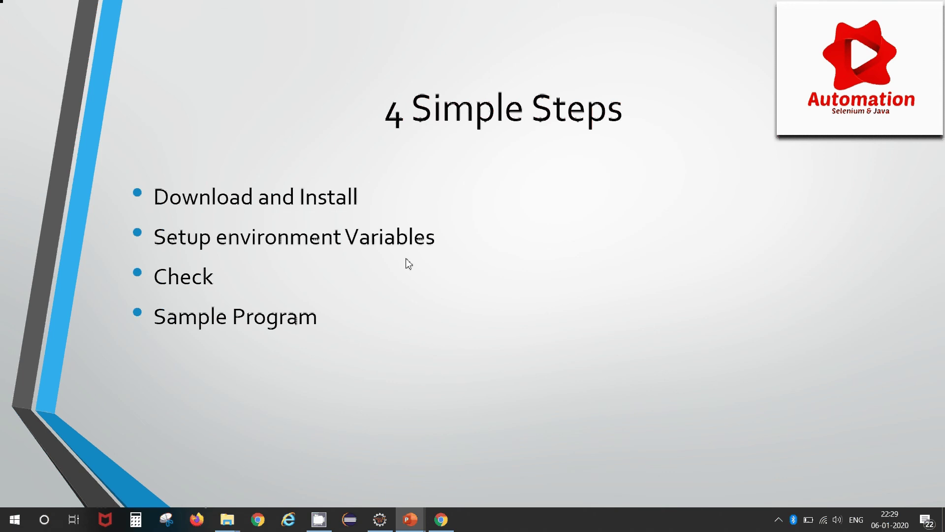
Leave the slide show and show the desktop.
left_click(45, 521)
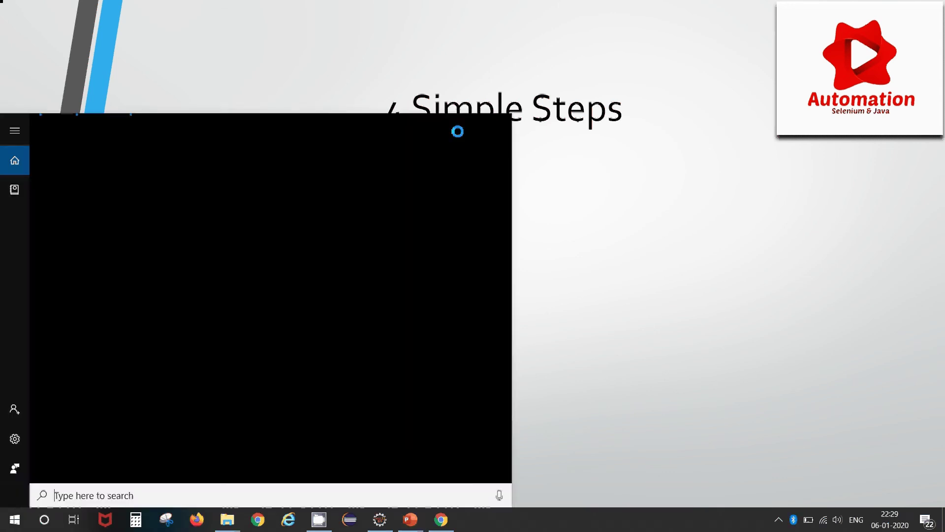
key("Escape")
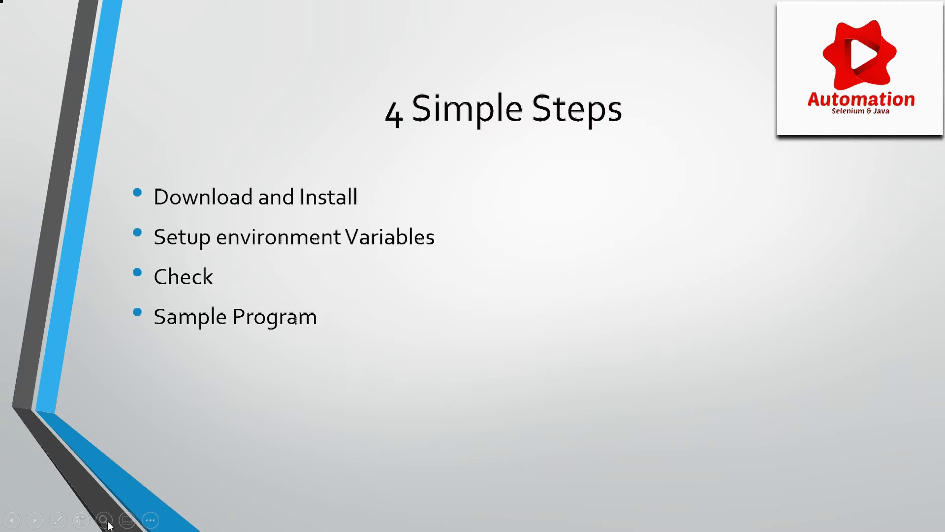
key("super+d")
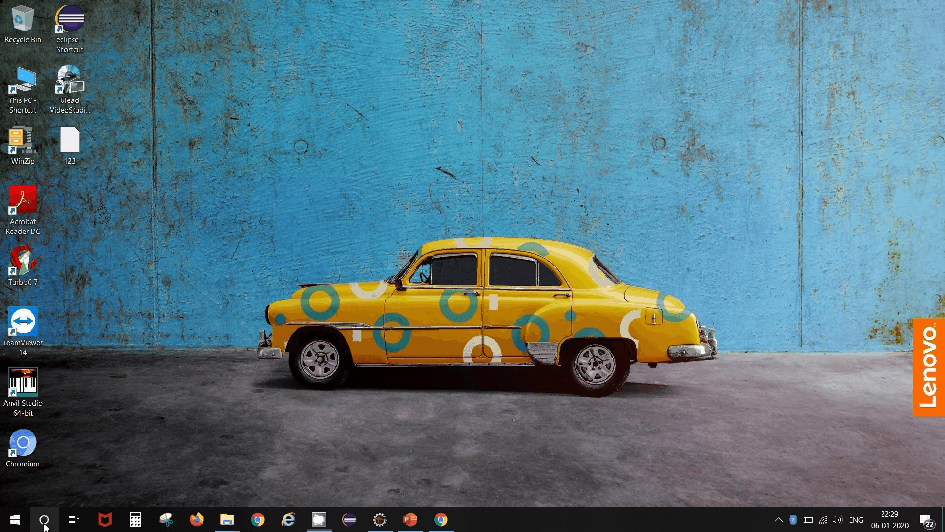
Search Windows for "environm", open the system environment variables settings and bring up the Environment Variables dialog.
left_click(44, 519)
type("evin")
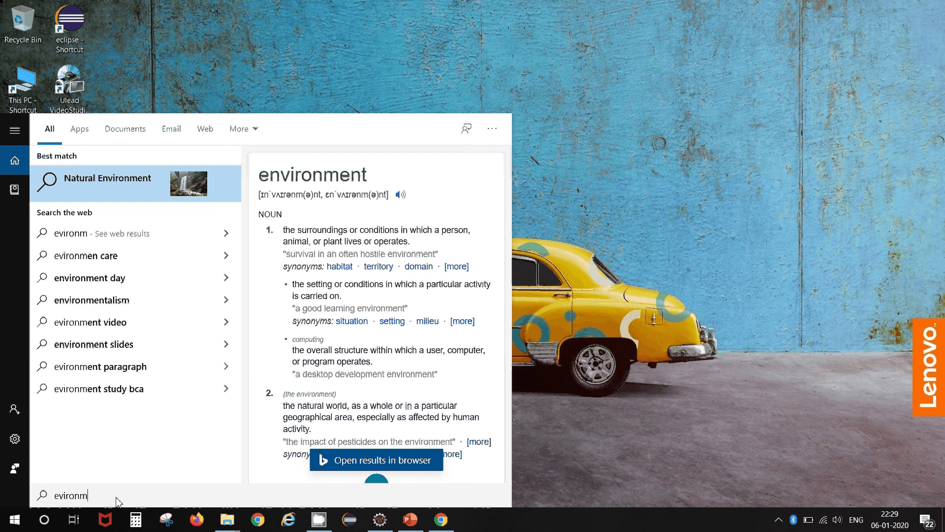
key("Left")
key("Left")
key("Left")
key("Left")
key("Left")
key("Left")
type("n")
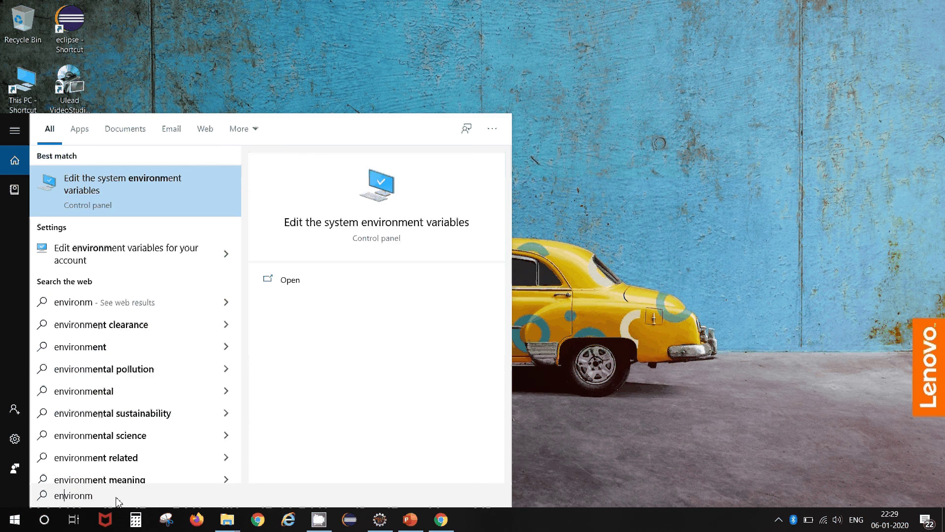
left_click(105, 197)
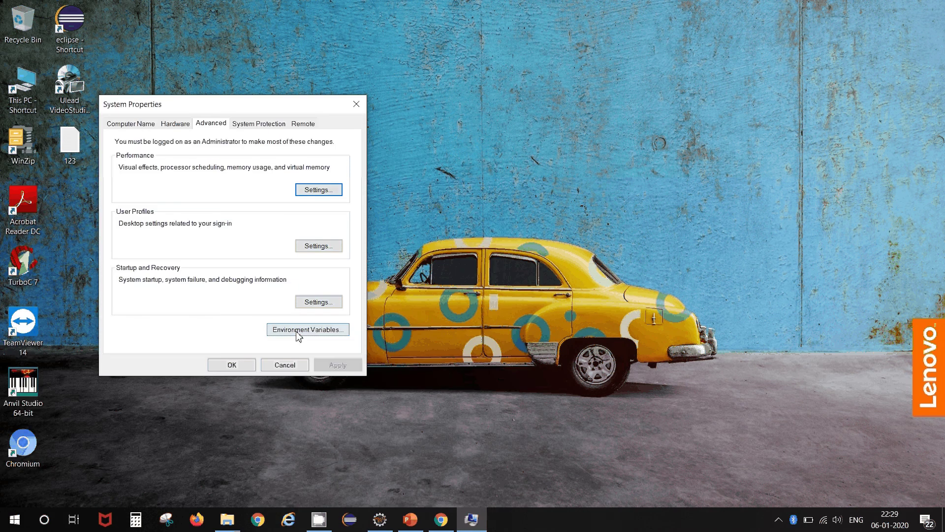
left_click(297, 333)
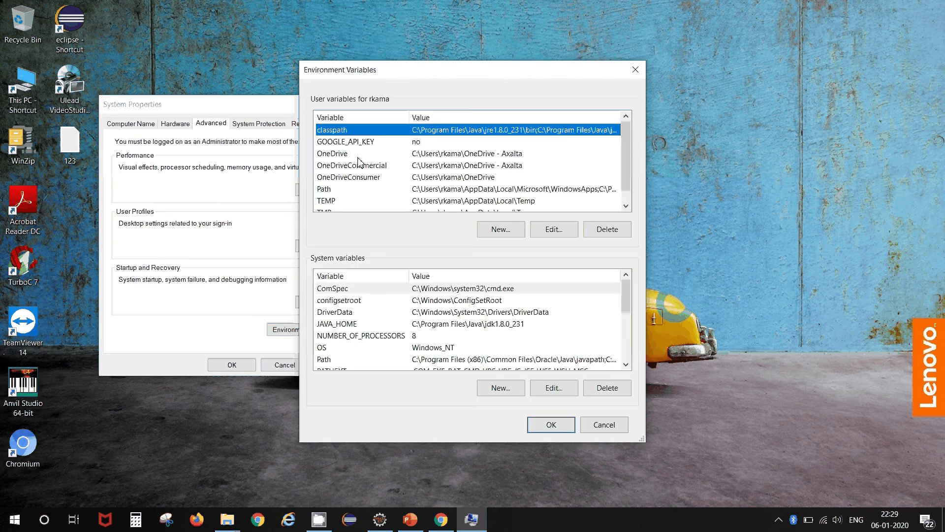
Select the user Path variable and open the form for a new user variable.
left_click(358, 157)
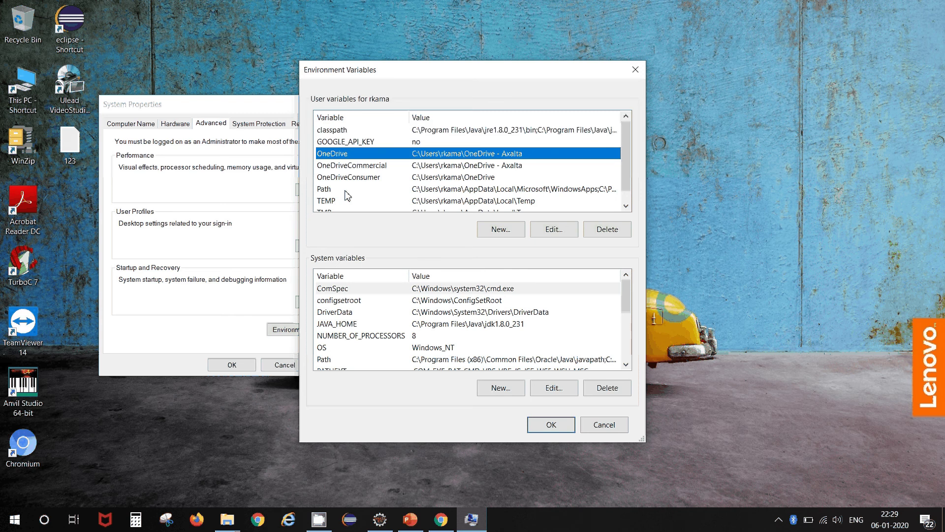
left_click(325, 190)
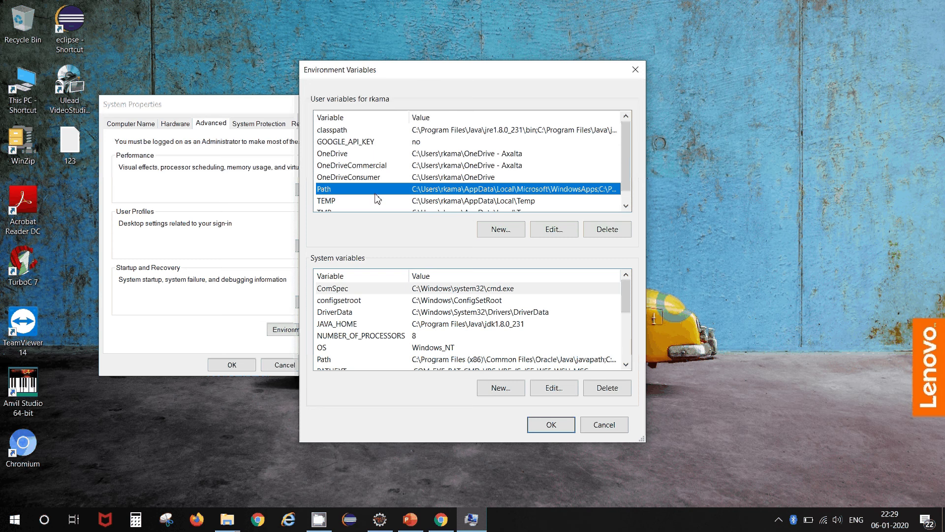
left_click(498, 226)
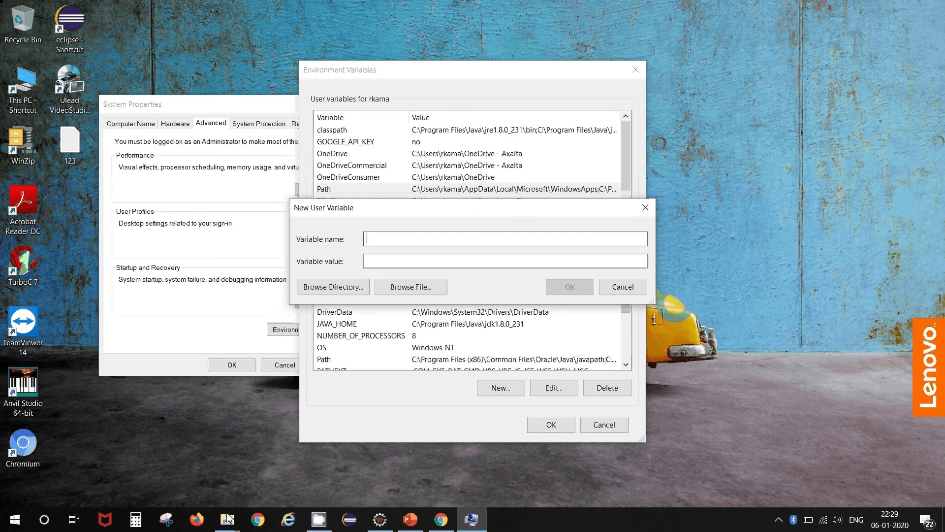
Switch to File Explorer and look for the Java installation in C:\Program Files (x86)\Java.
left_click(227, 518)
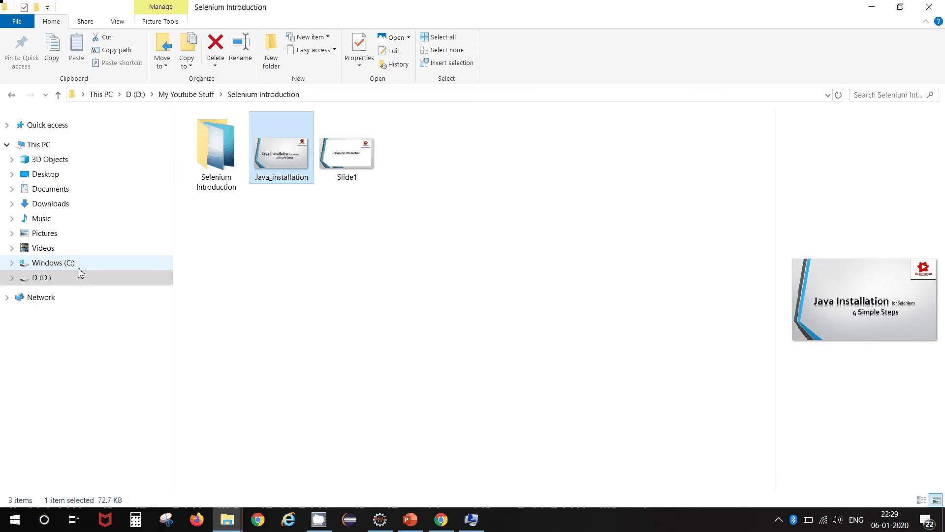
left_click(89, 263)
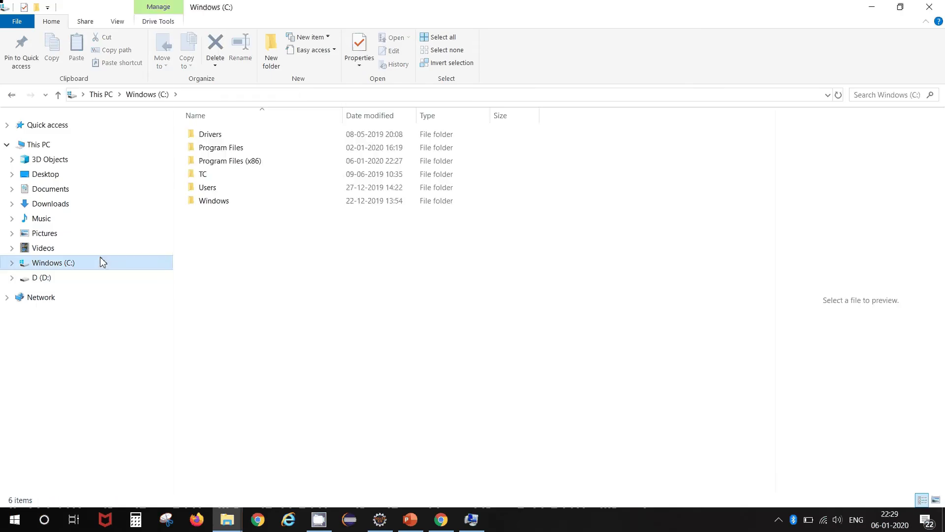
left_click(243, 164)
double_click(243, 164)
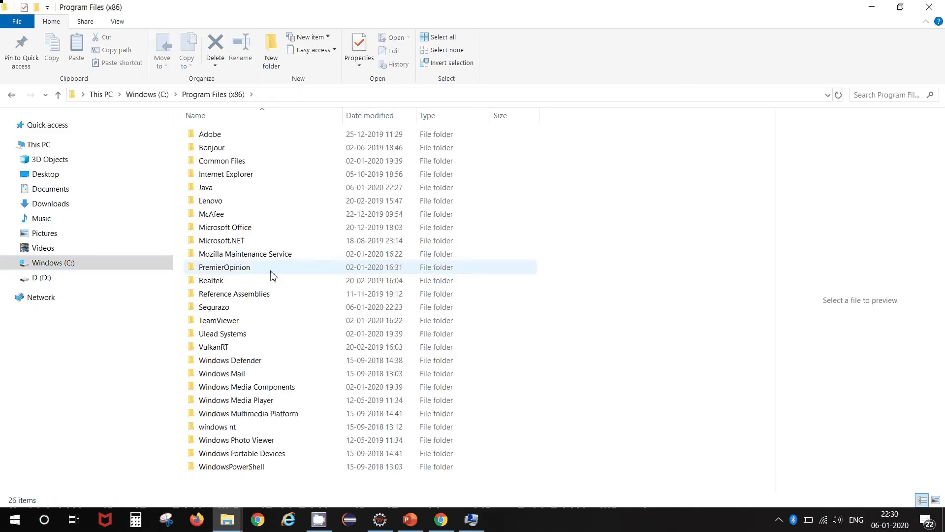
left_click(11, 95)
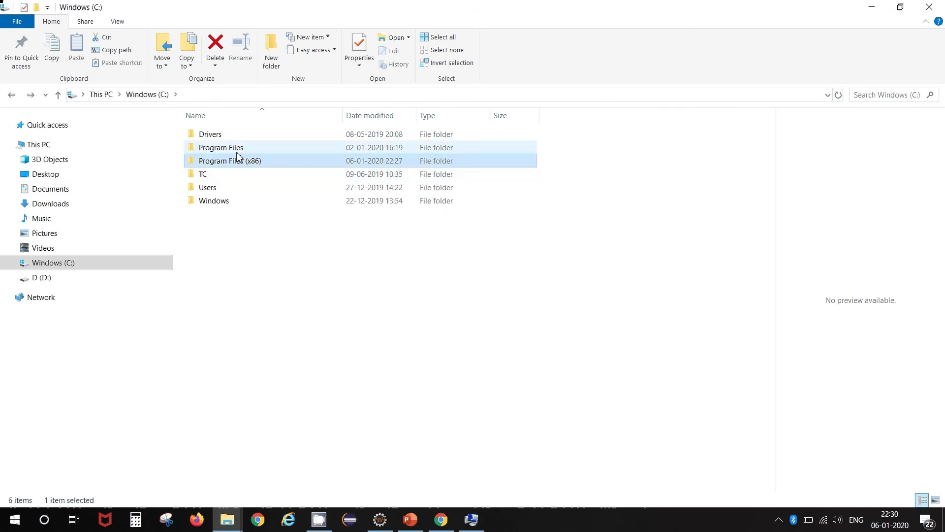
left_click(249, 149)
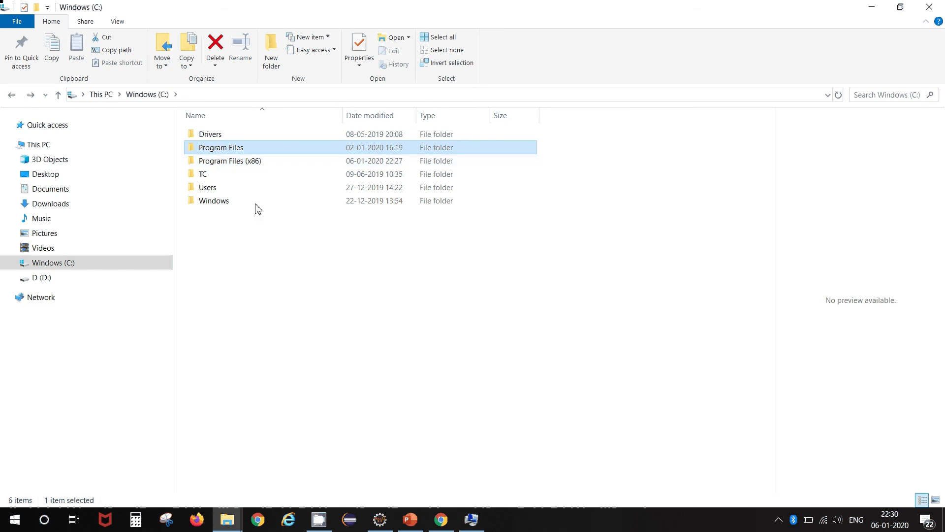
double_click(247, 162)
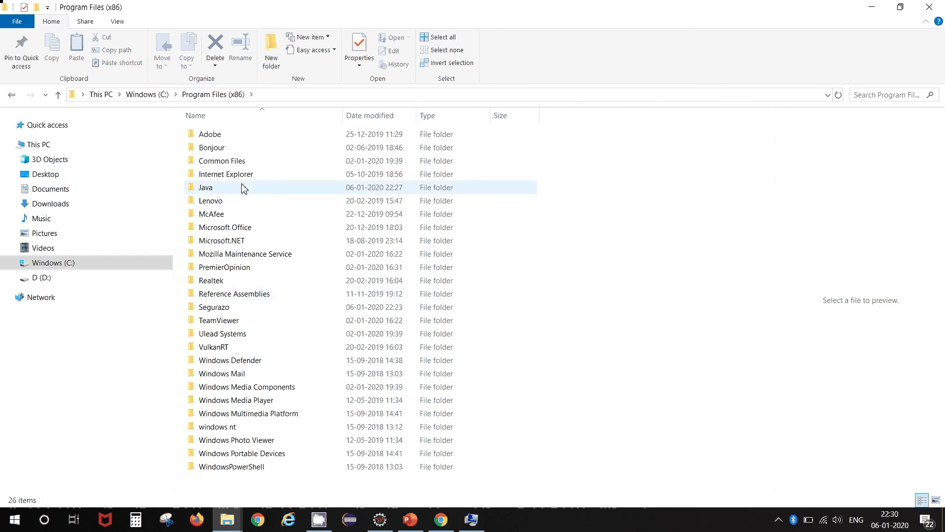
double_click(210, 189)
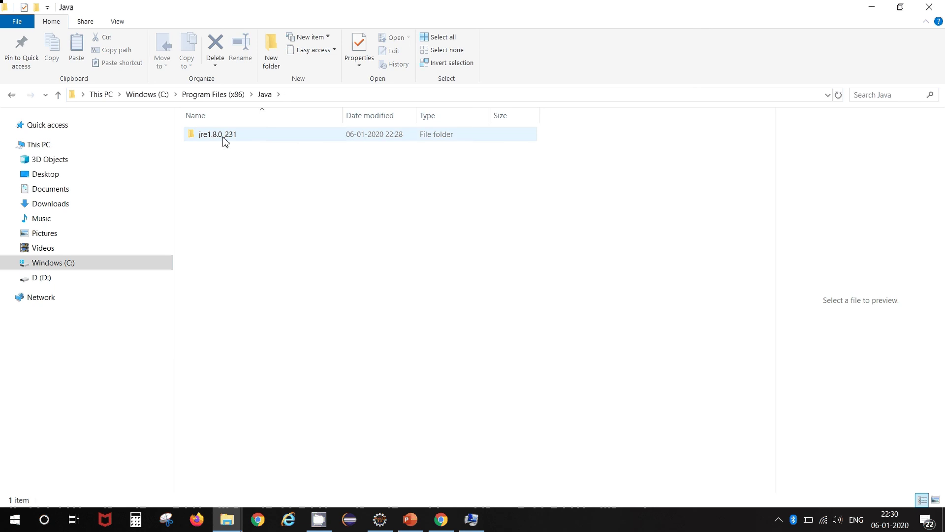
Go back to the C: drive and examine the Java folders in C:\Program Files\Java.
left_click(13, 95)
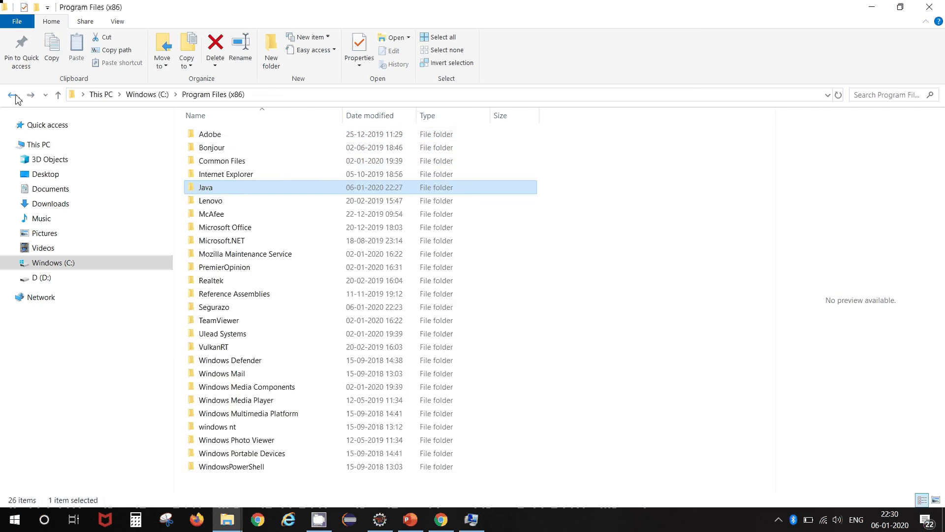
left_click(15, 98)
double_click(204, 159)
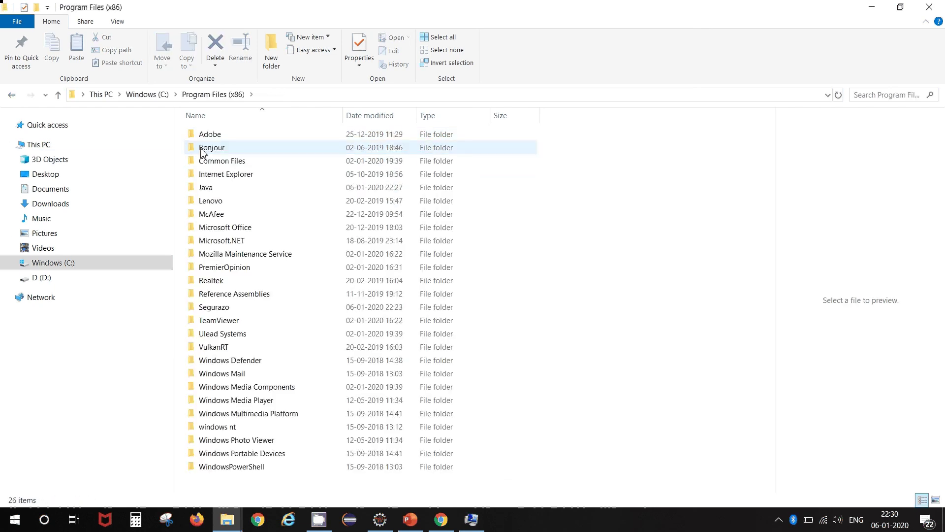
key("BackSpace")
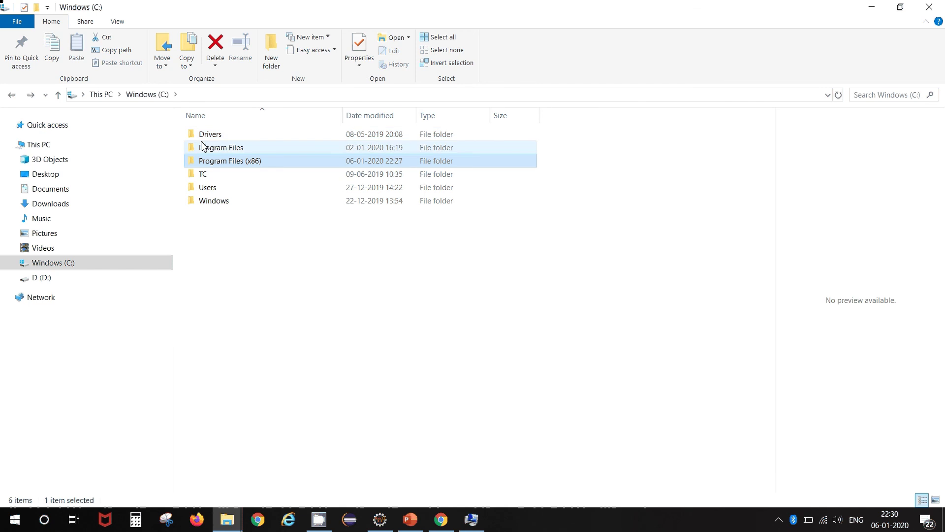
left_click(203, 148)
double_click(202, 148)
double_click(235, 226)
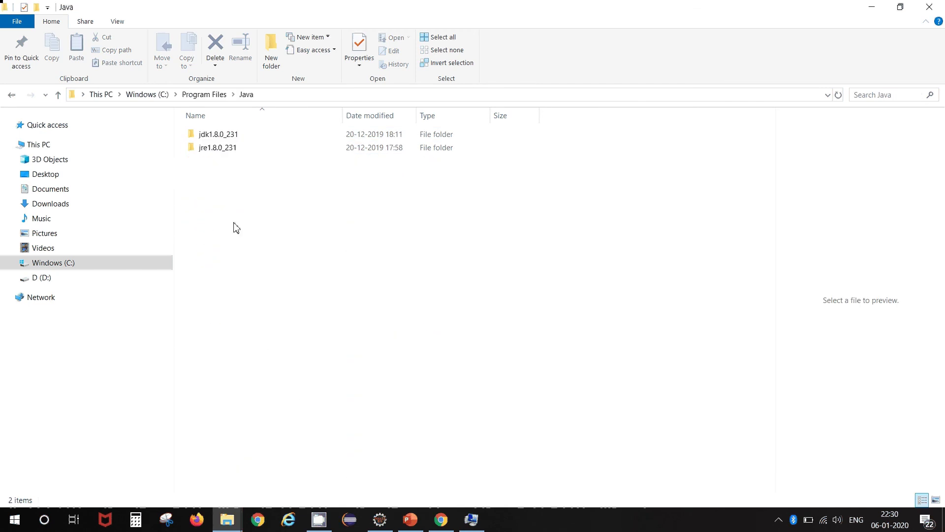
left_click(10, 95)
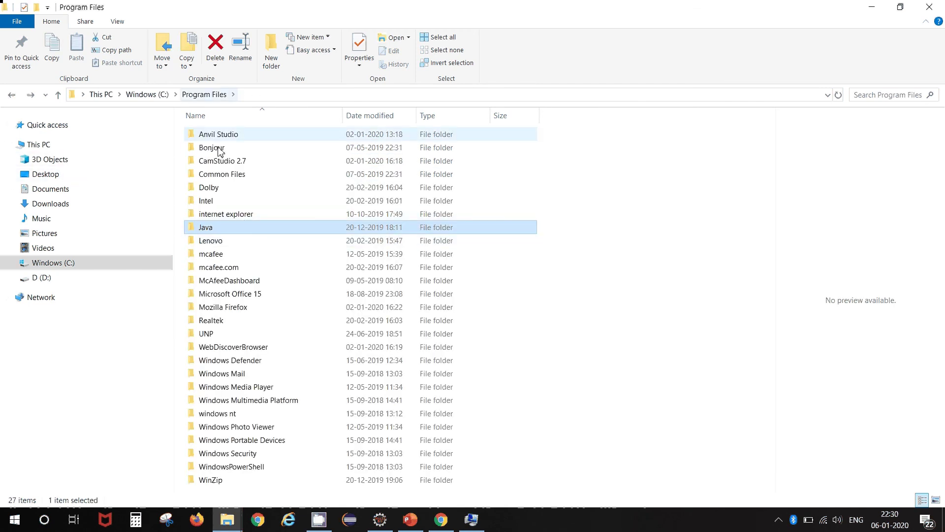
double_click(215, 226)
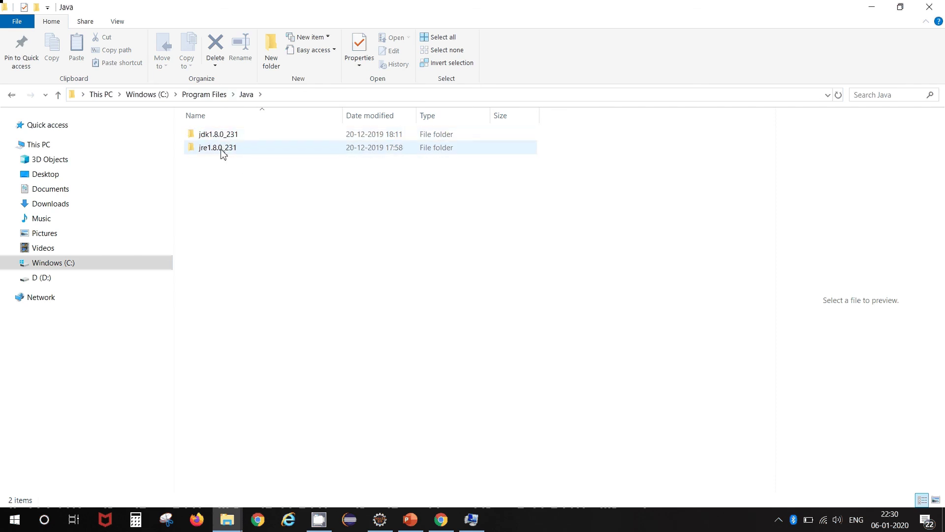
Return to the environment variables, cancel the blank new variable and open the user Path variable's entries for editing.
left_click(472, 518)
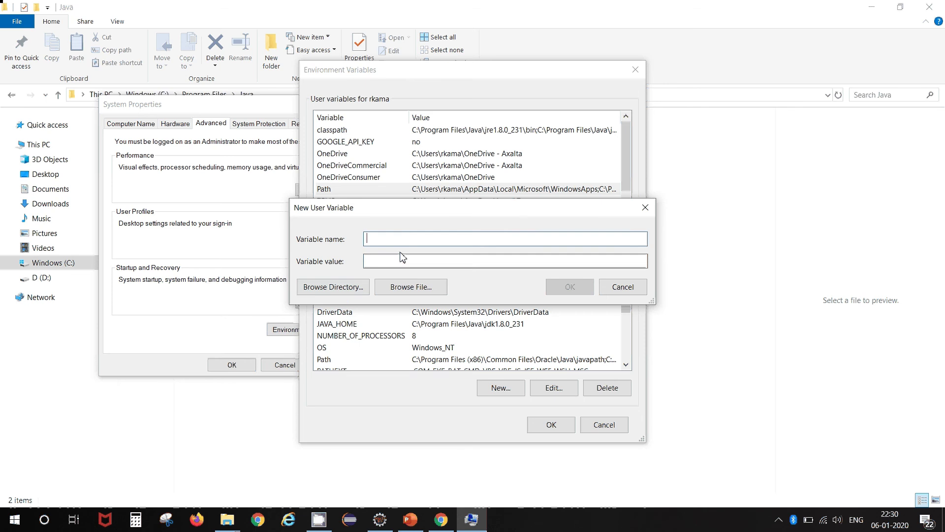
key("Escape")
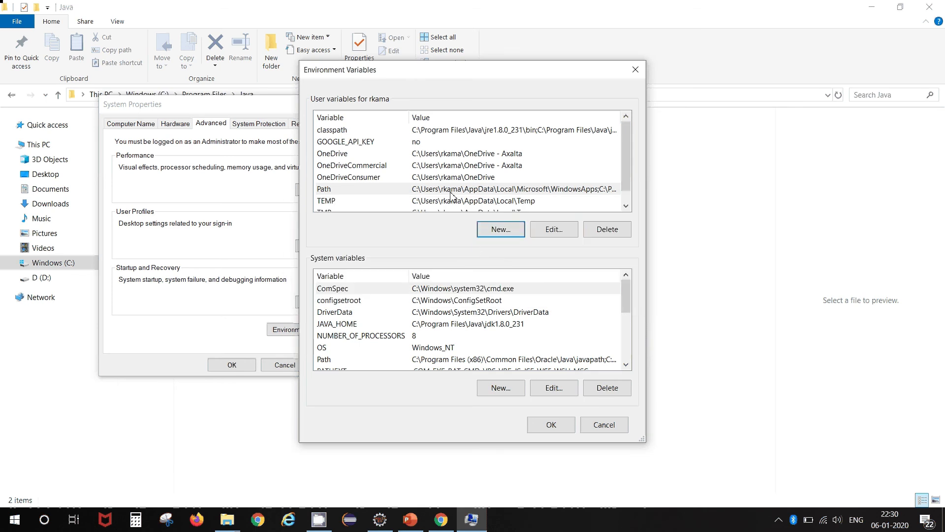
left_click(570, 191)
left_click(570, 192)
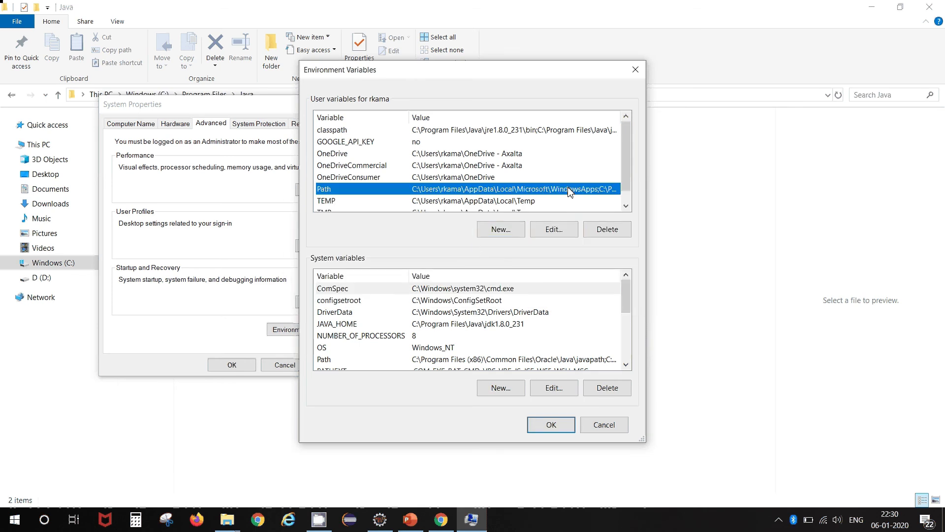
left_click(562, 230)
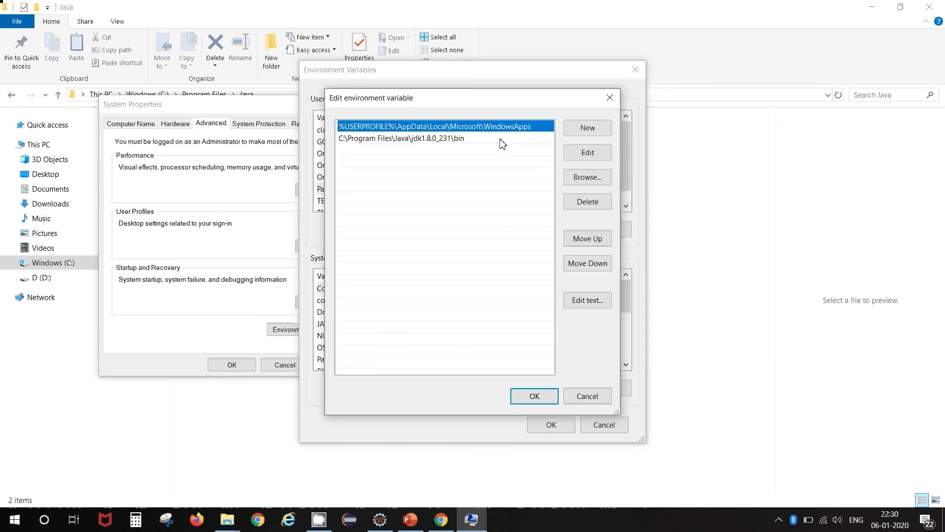
left_click(501, 144)
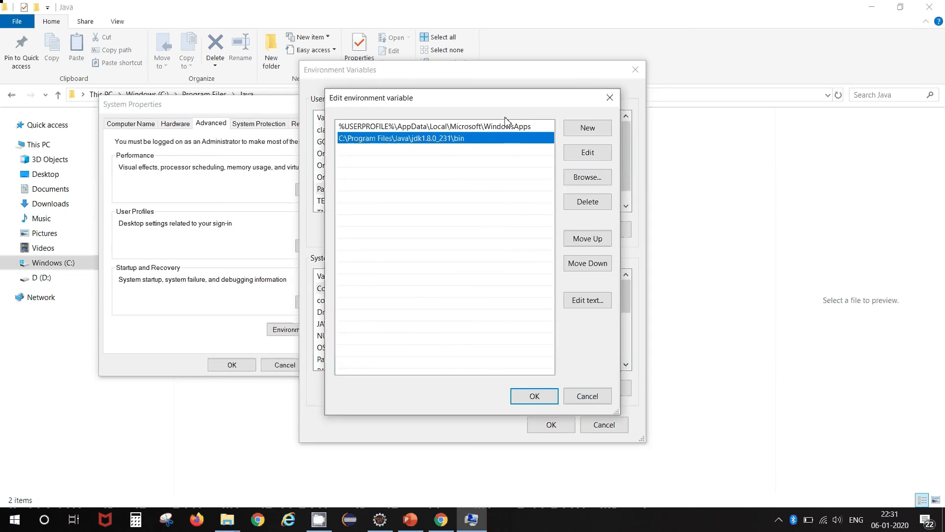
left_click(510, 127)
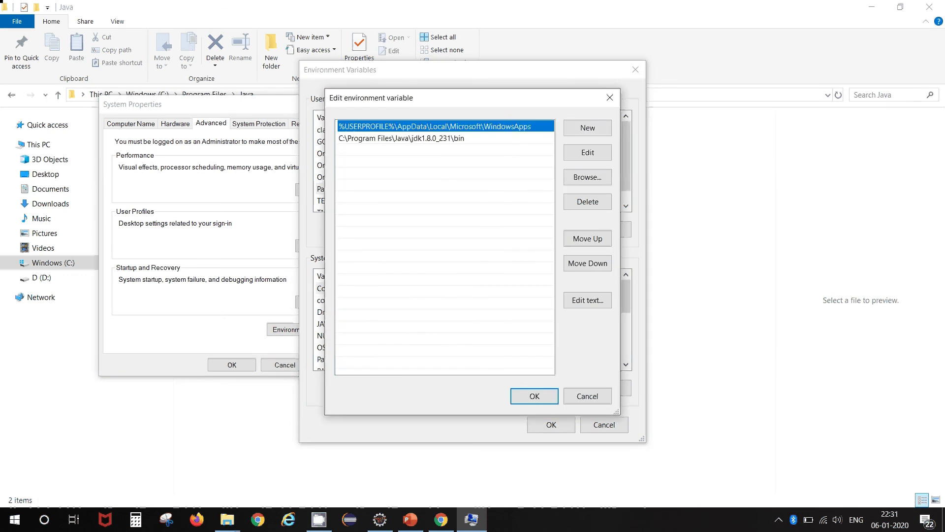
Find Notepad through the Windows search and open it with a blank document.
left_click(43, 518)
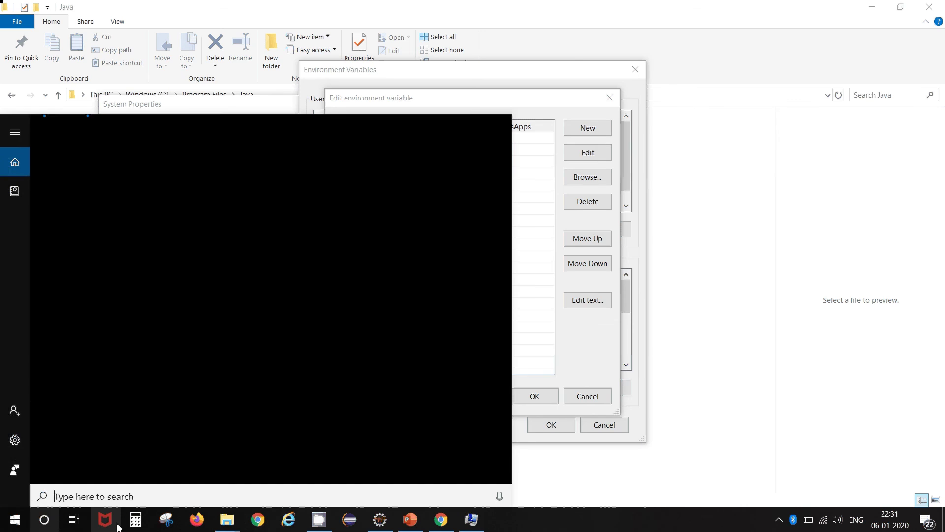
type("npt")
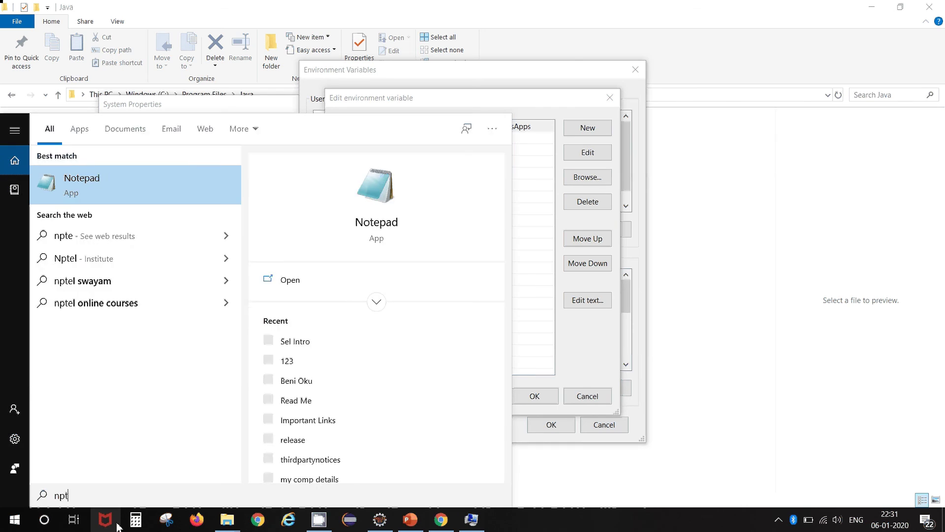
key("BackSpace")
key("BackSpace")
type("ote")
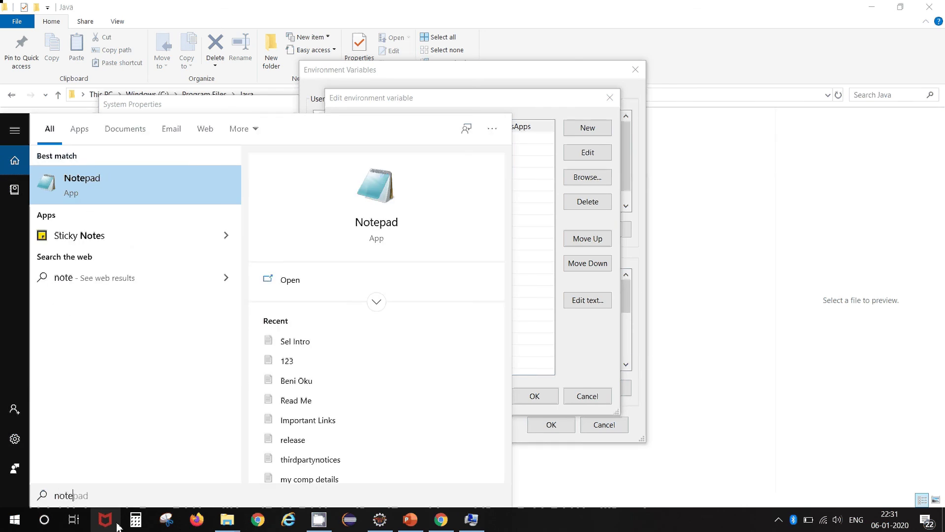
type("pad")
key("Return")
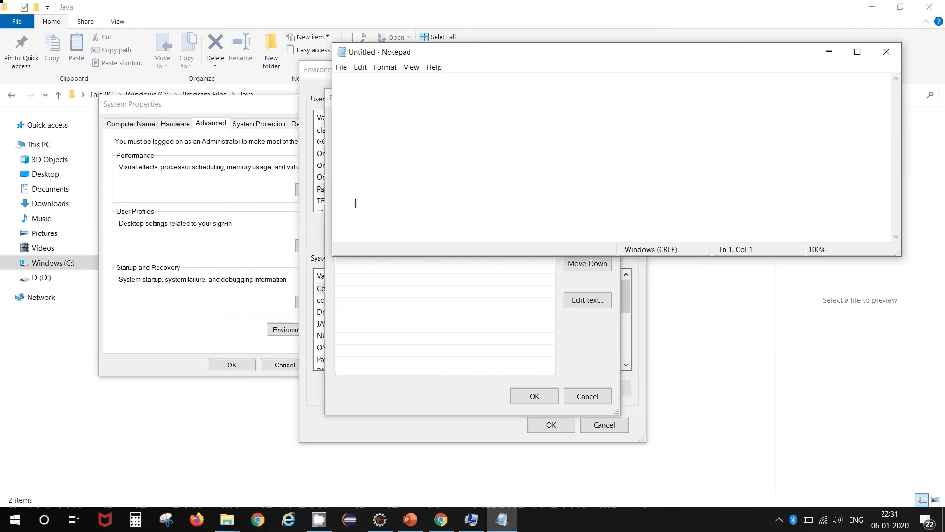
Copy the %USERPROFILE%\AppData\Local\Microsoft\WindowsApps entry from the user Path variable into the blank Notepad document.
right_click(474, 156)
left_click(418, 188)
left_click(432, 381)
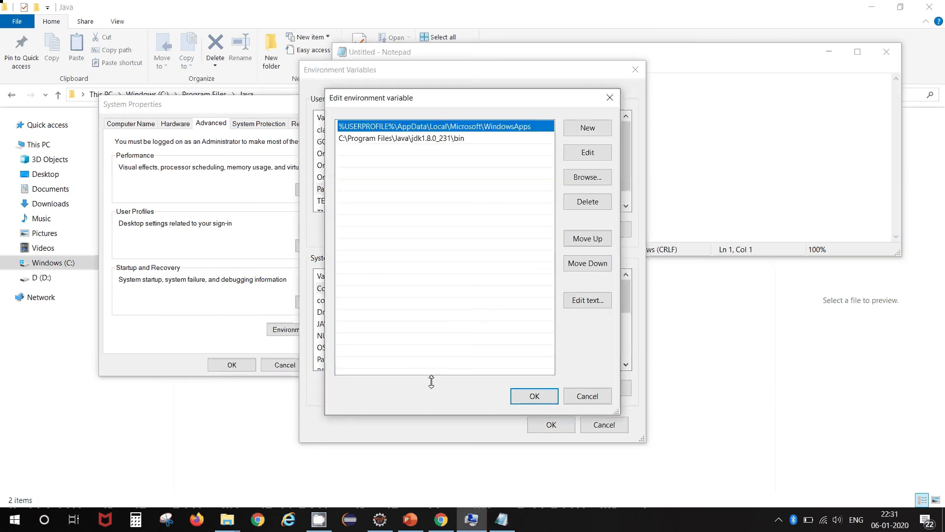
double_click(412, 126)
right_click(412, 126)
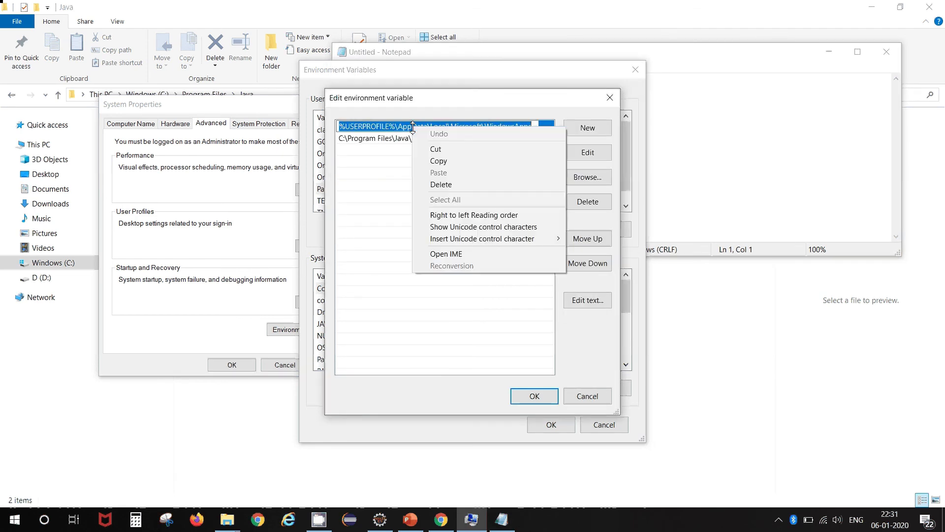
left_click(442, 161)
left_click(672, 156)
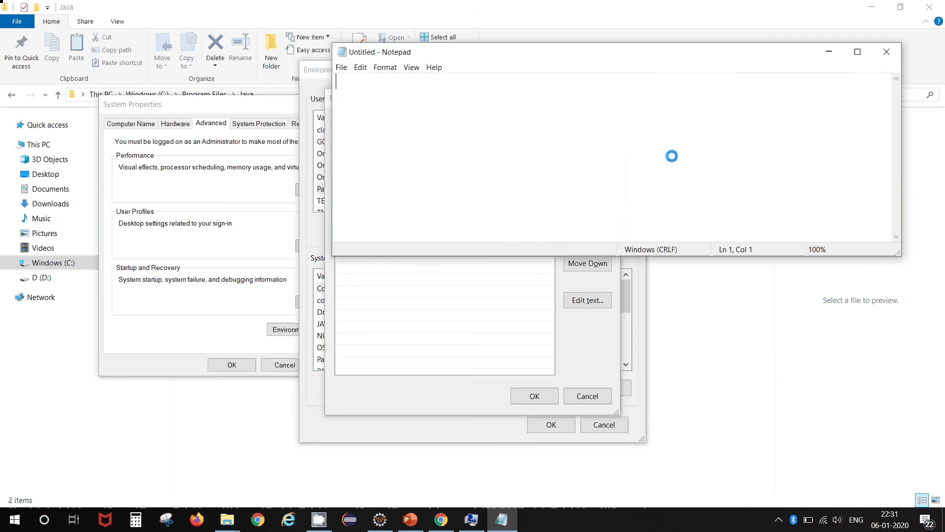
key("ctrl+v")
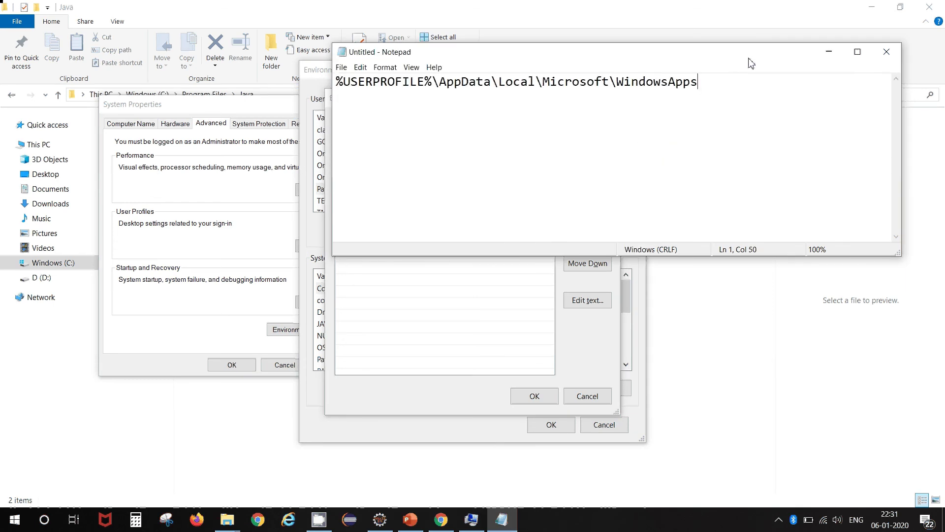
Return to the environment variables, close the Path entries and delete the Path variable from the user variables.
key("alt+Tab")
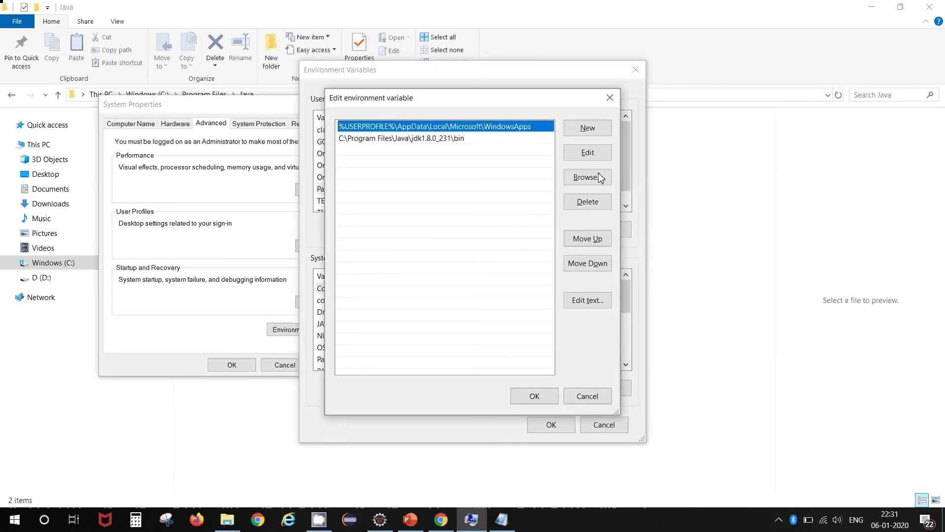
left_click(609, 98)
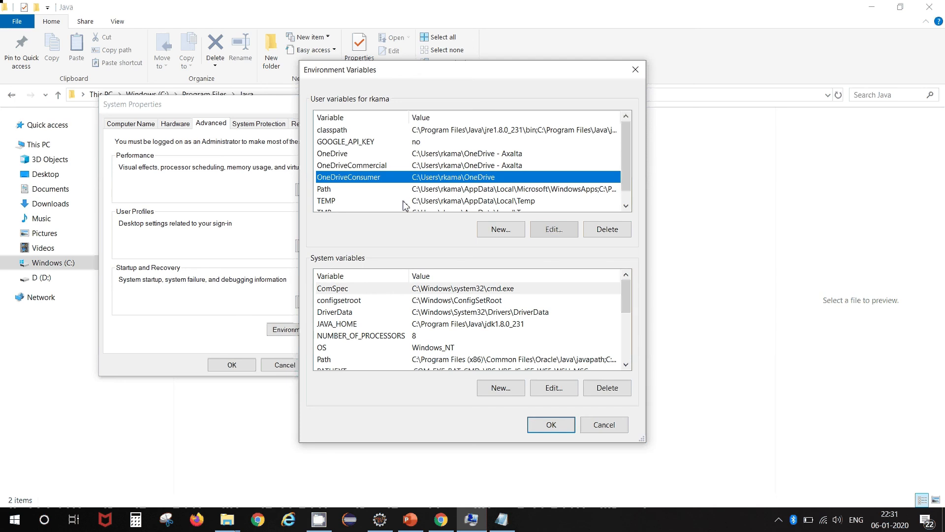
left_click(607, 229)
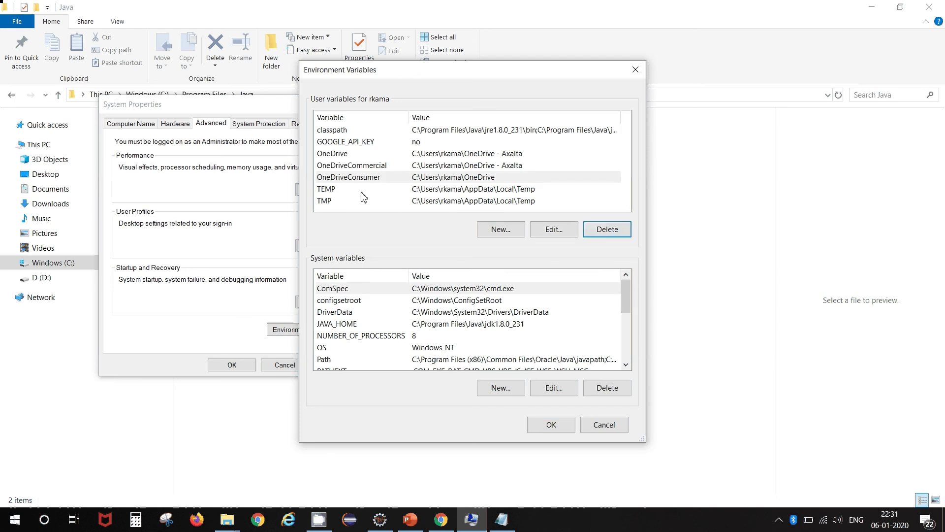
left_click(500, 236)
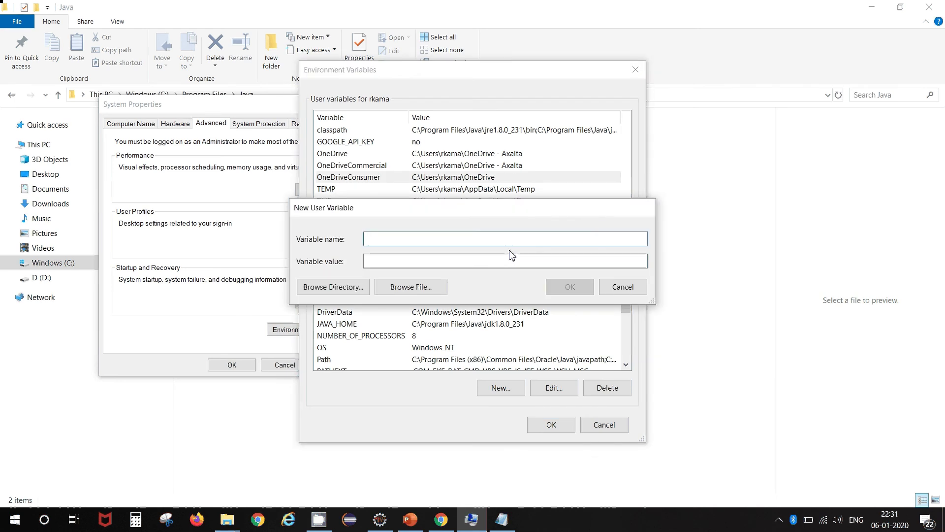
key("Escape")
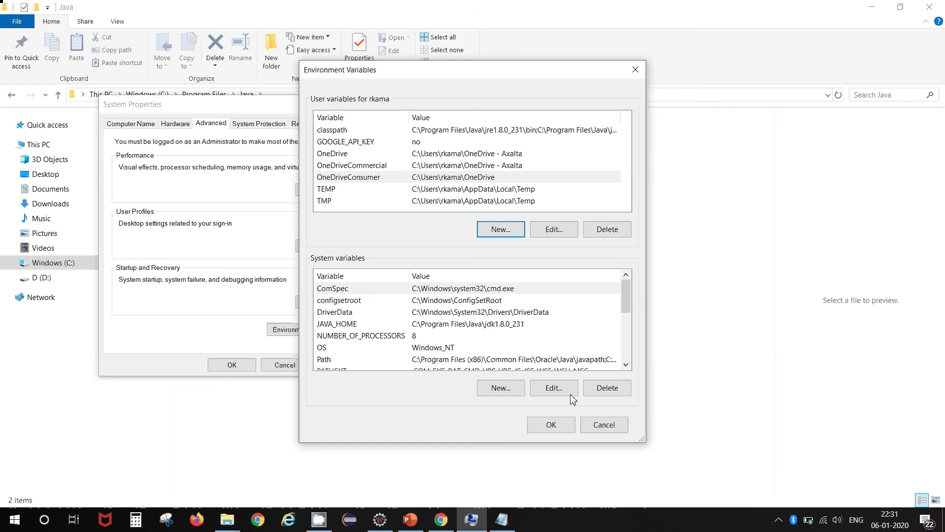
Open a Command Prompt, run javac and read through its output, then minimize the window.
key("super+r")
key("Return")
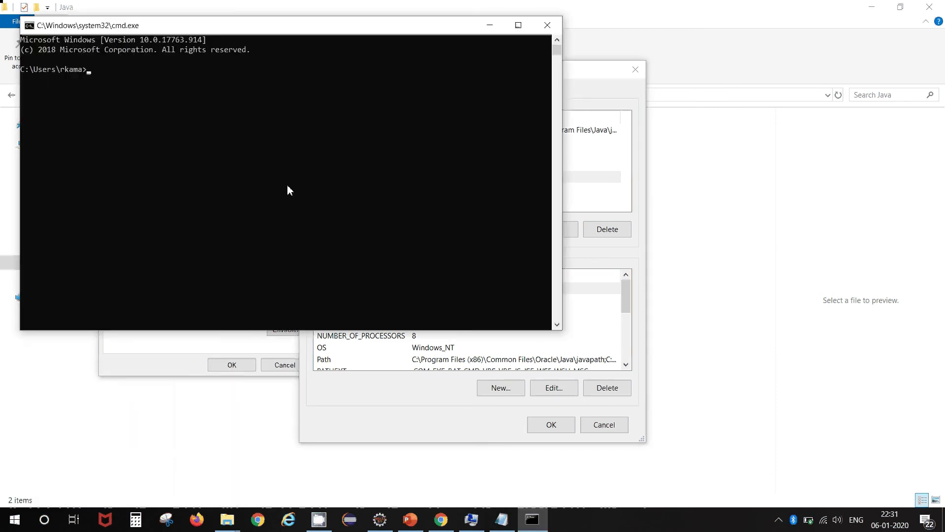
left_click_drag(275, 138, 274, 148)
type("javac")
key("Return")
left_click(108, 80)
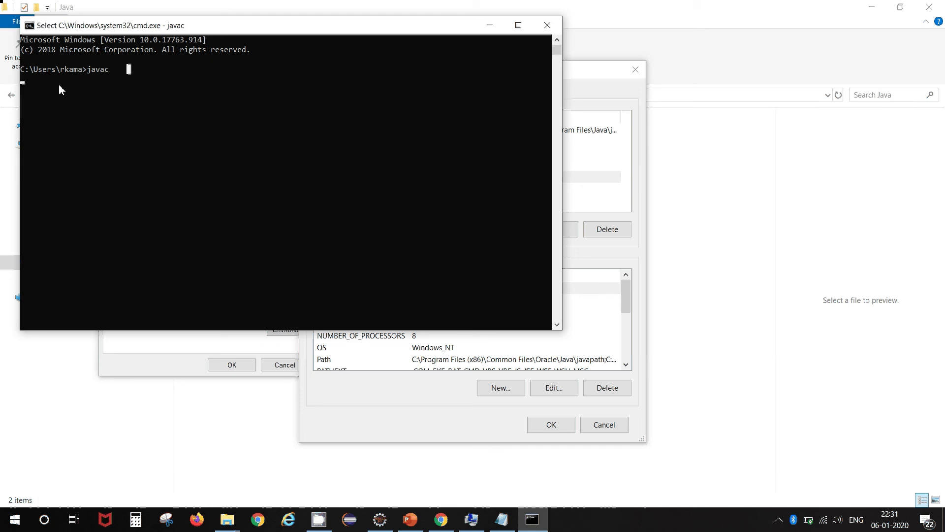
left_click(111, 98)
key("Escape")
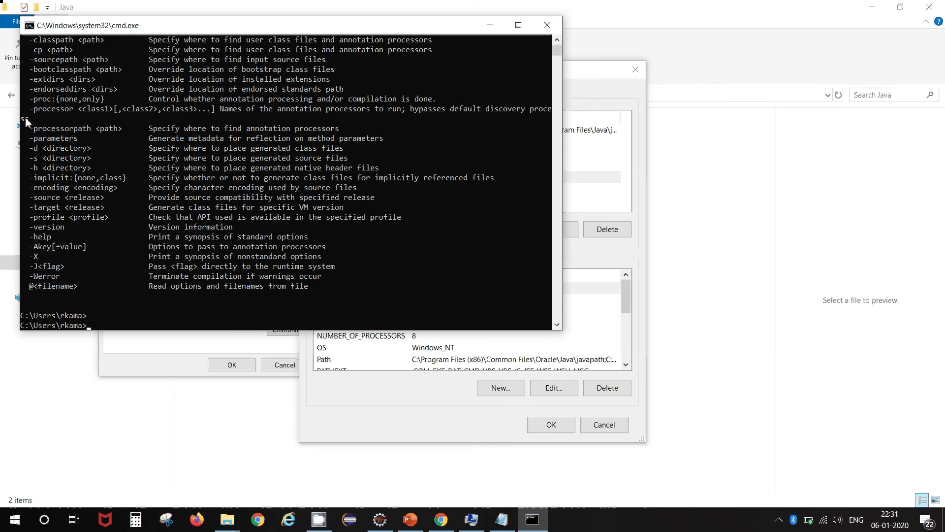
scroll(81, 182, "up", 10)
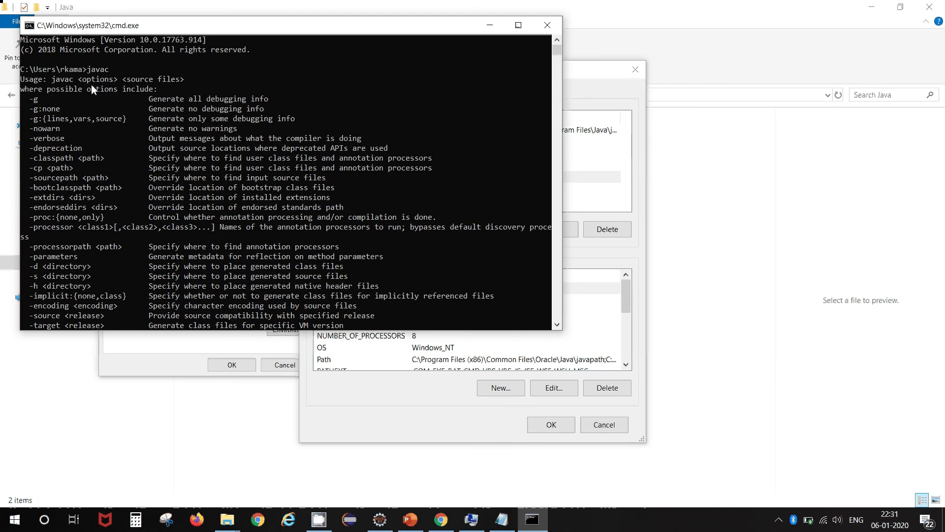
scroll(141, 234, "down", 9)
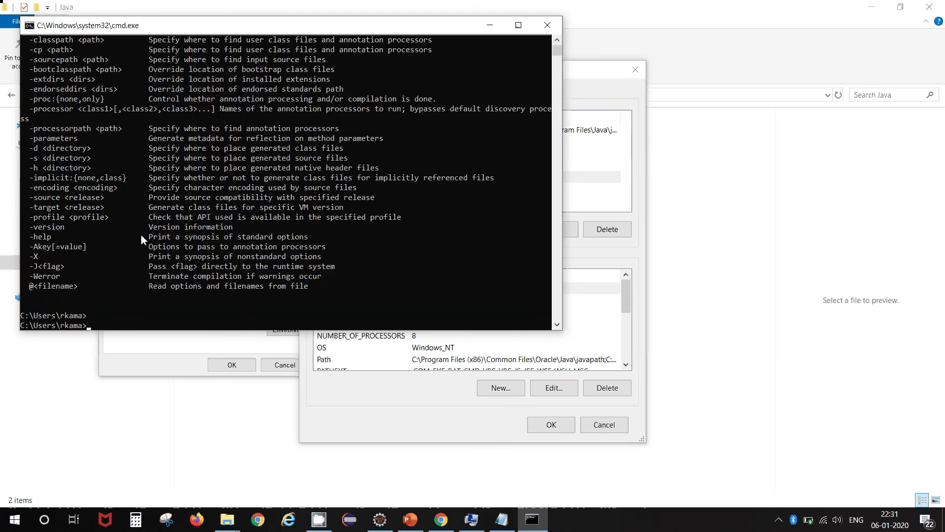
scroll(138, 239, "up", 6)
scroll(137, 236, "up", 3)
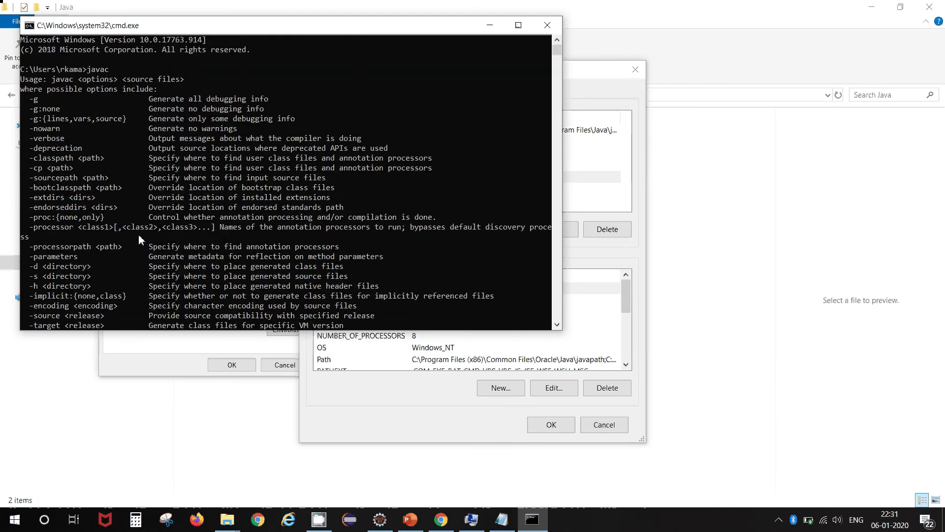
left_click(490, 25)
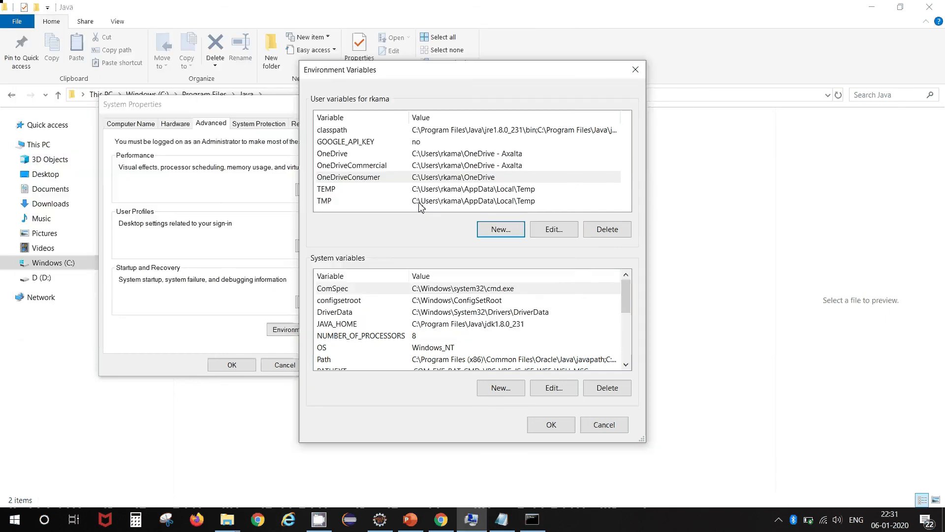
Start a new user variable named path.
left_click(491, 230)
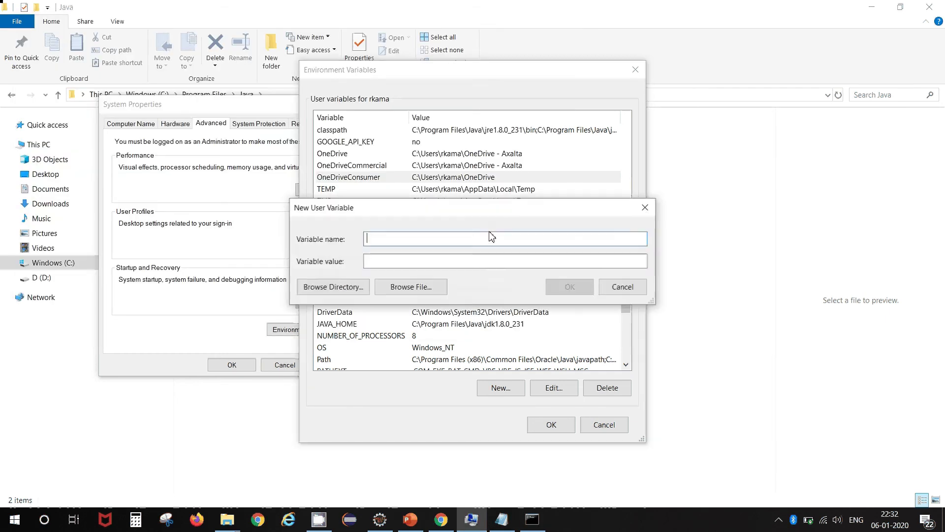
type("pat")
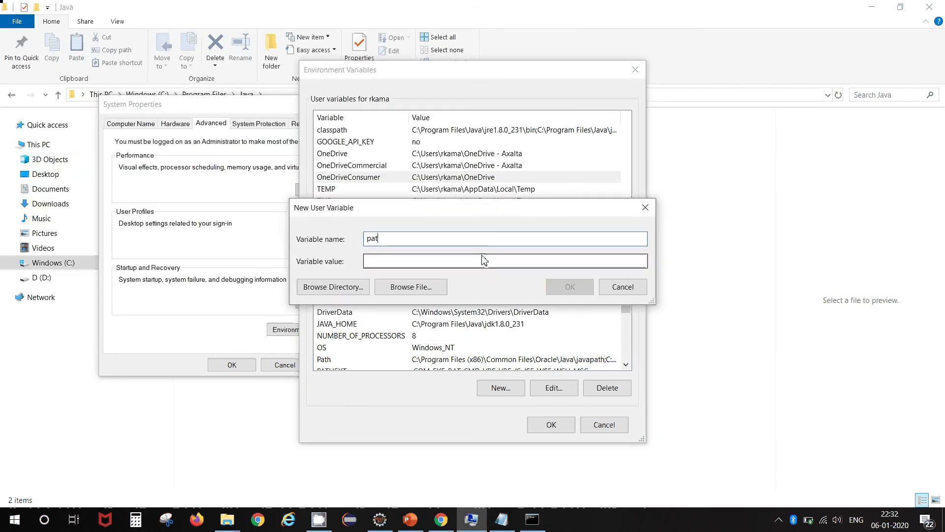
type("h")
left_click(483, 260)
Copy the JDK bin folder's address from File Explorer and save the path variable with the value C:\Program Files\Java\jdk1.8.0_231\bin.
left_click(245, 423)
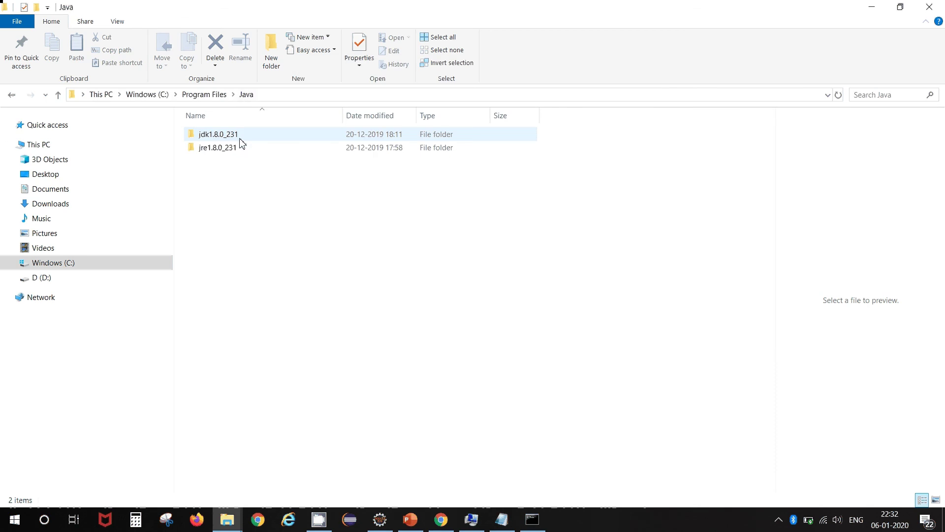
double_click(242, 136)
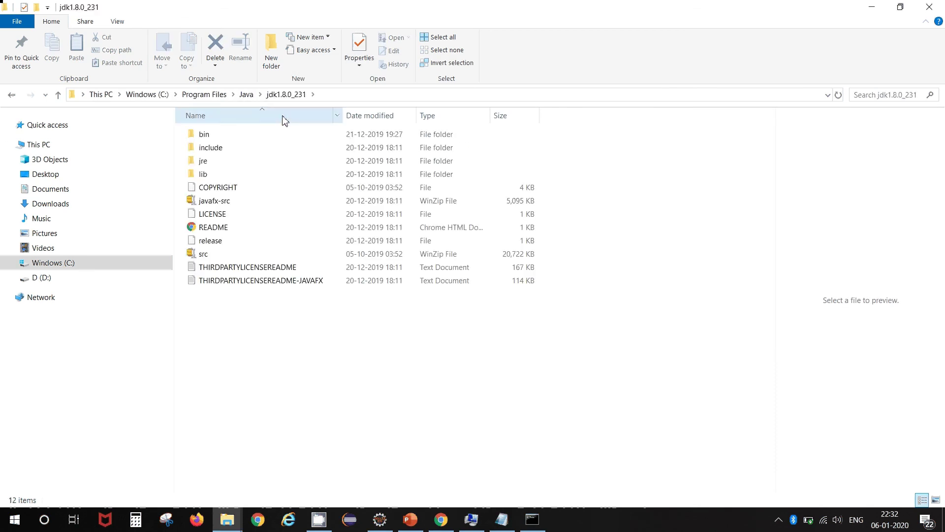
double_click(239, 136)
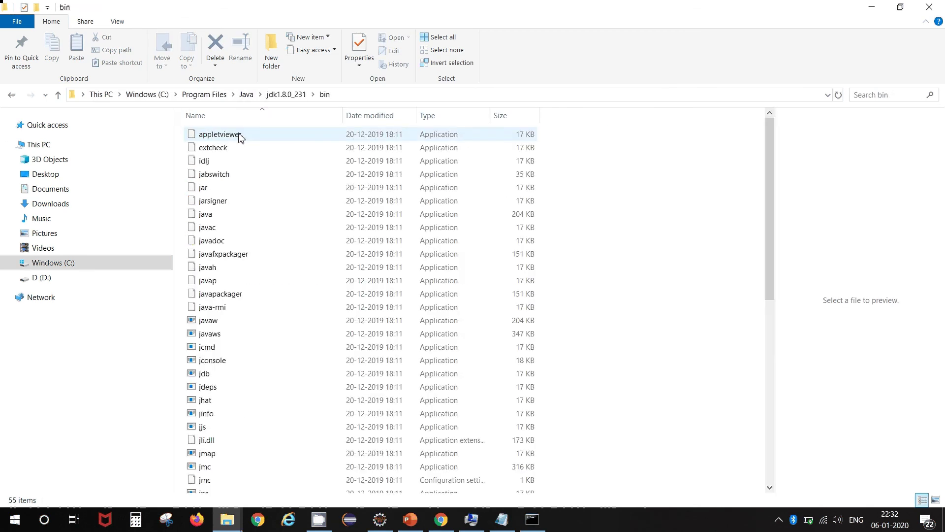
left_click(389, 96)
key("ctrl+c")
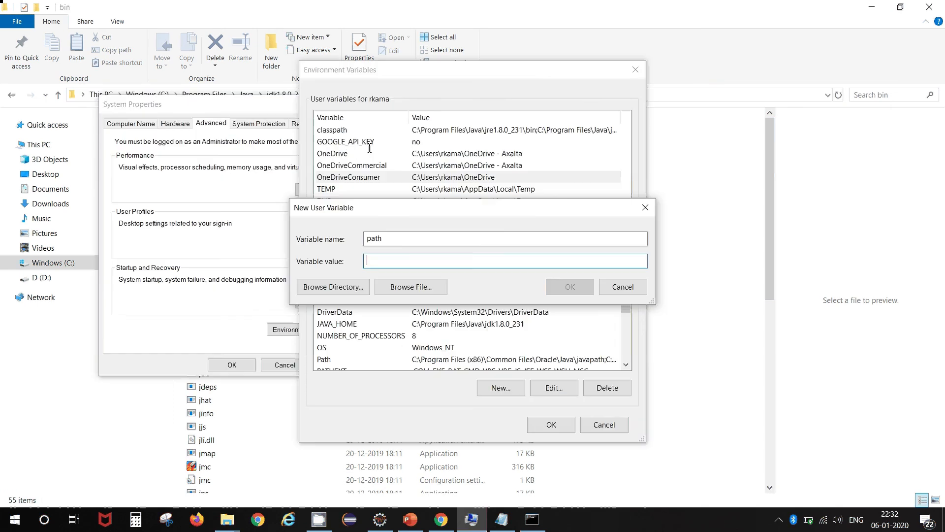
left_click(394, 261)
key("ctrl+v")
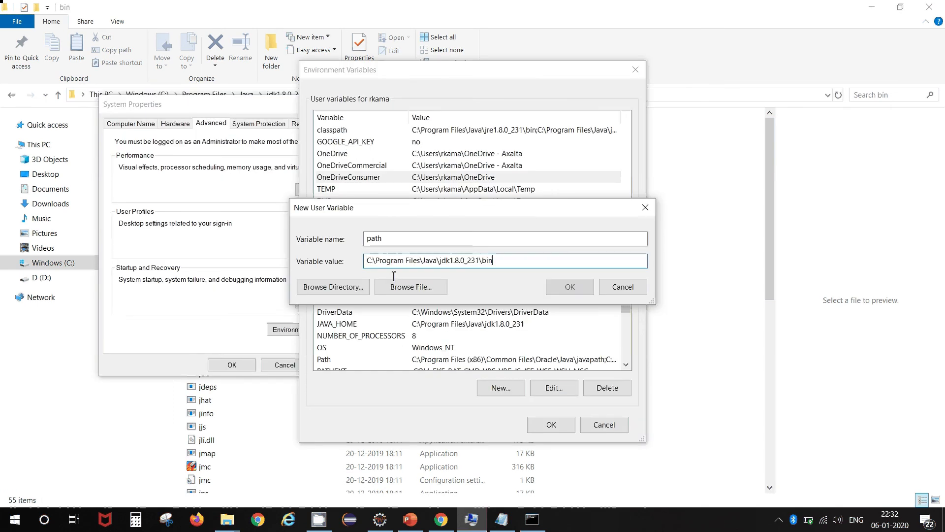
left_click(570, 286)
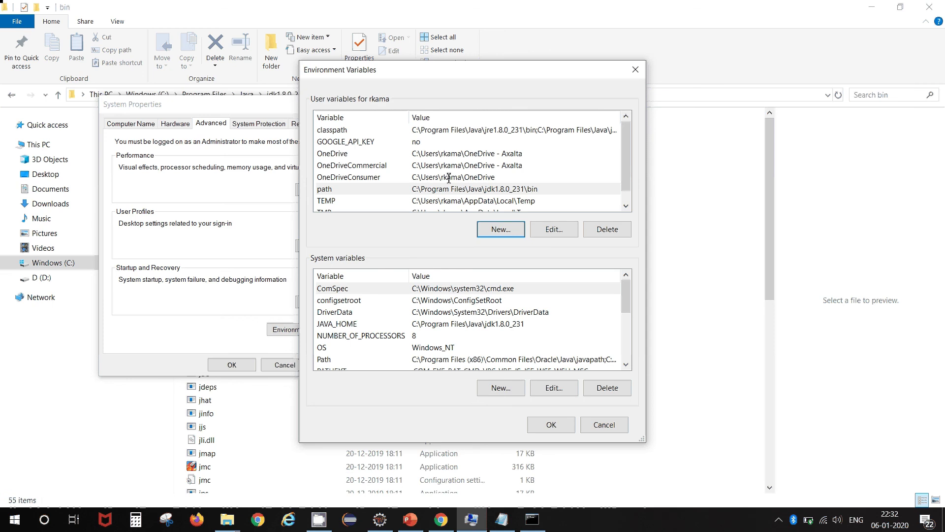
Delete the existing classpath user variable and start a new user variable named classpath.
left_click(523, 129)
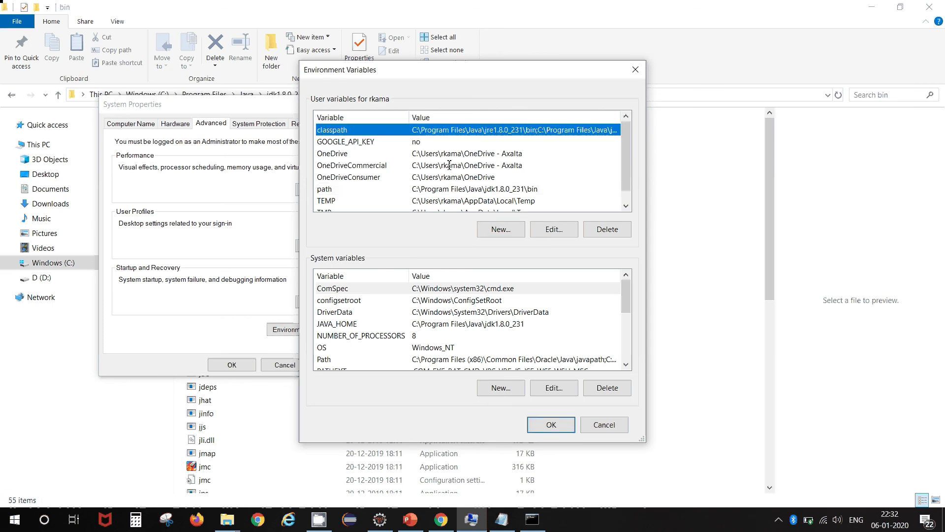
left_click(604, 230)
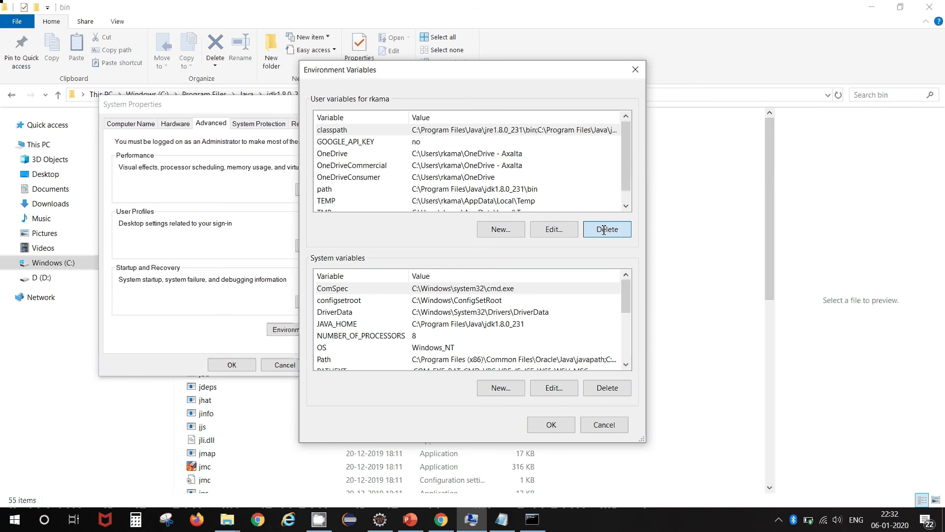
left_click(501, 229)
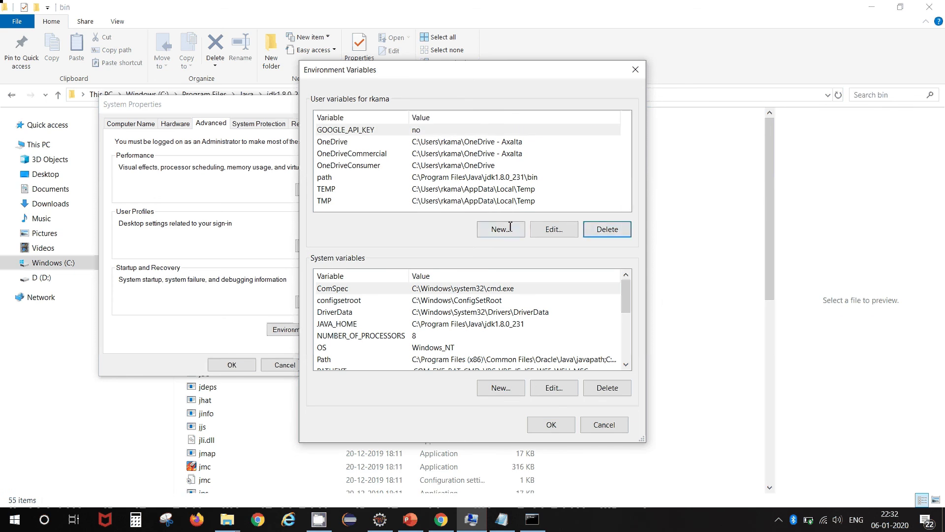
type("cla")
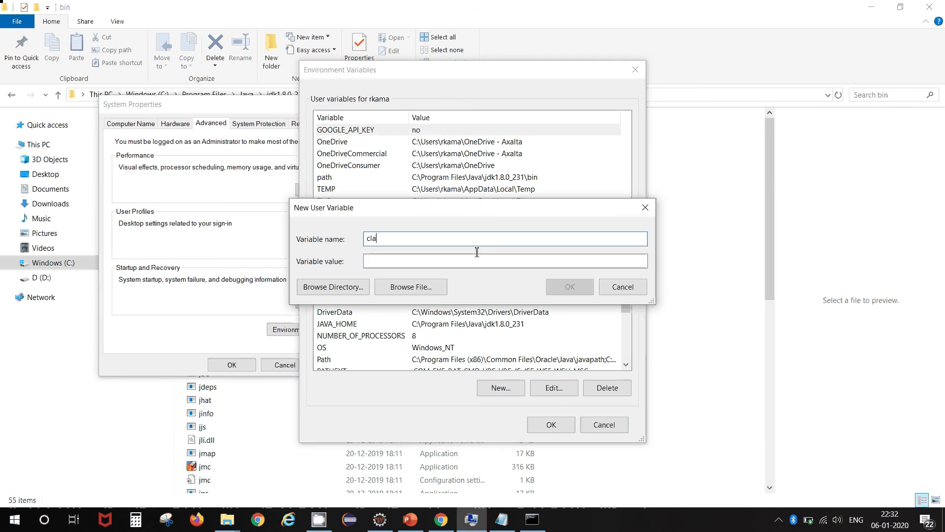
type("sspath")
key("Tab")
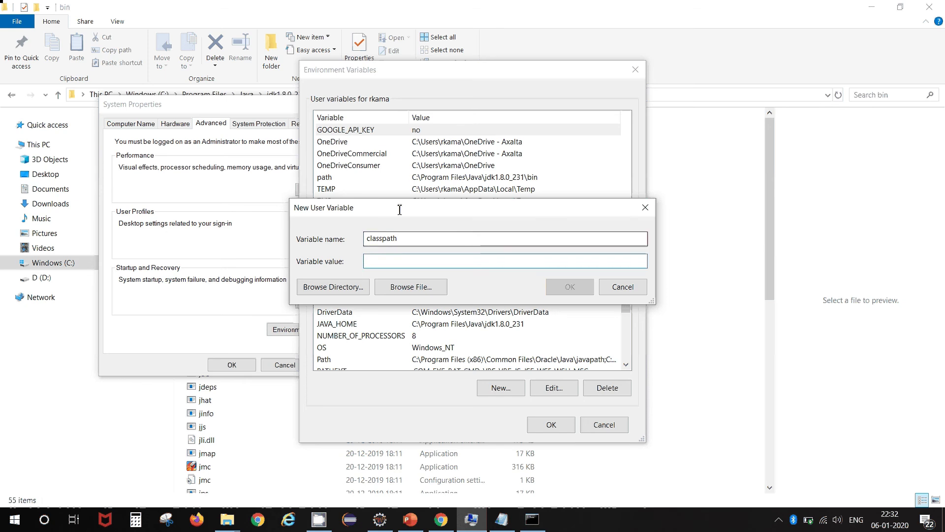
left_click_drag(399, 207, 421, 208)
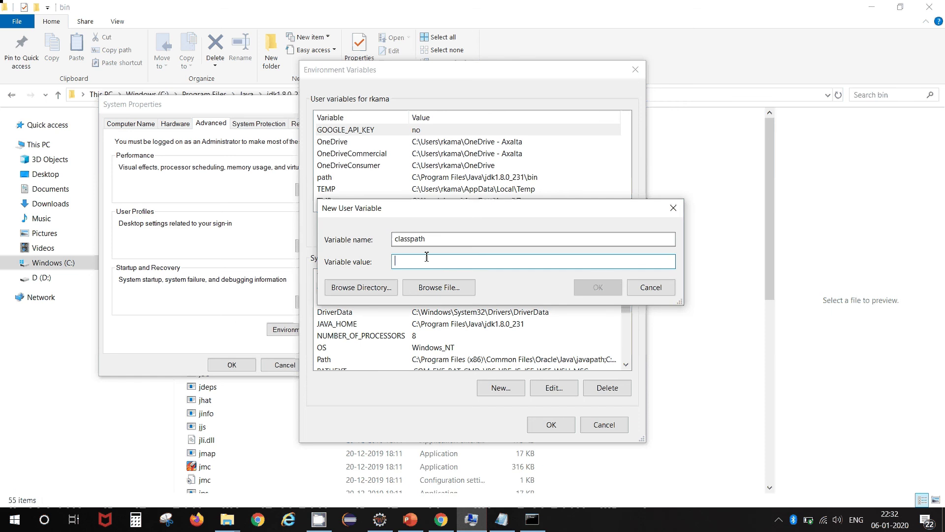
Copy the JDK lib folder's address from File Explorer and save the classpath variable with the value C:\Program Files\Java\jdk1.8.0_231\lib.
left_click(729, 292)
left_click(11, 95)
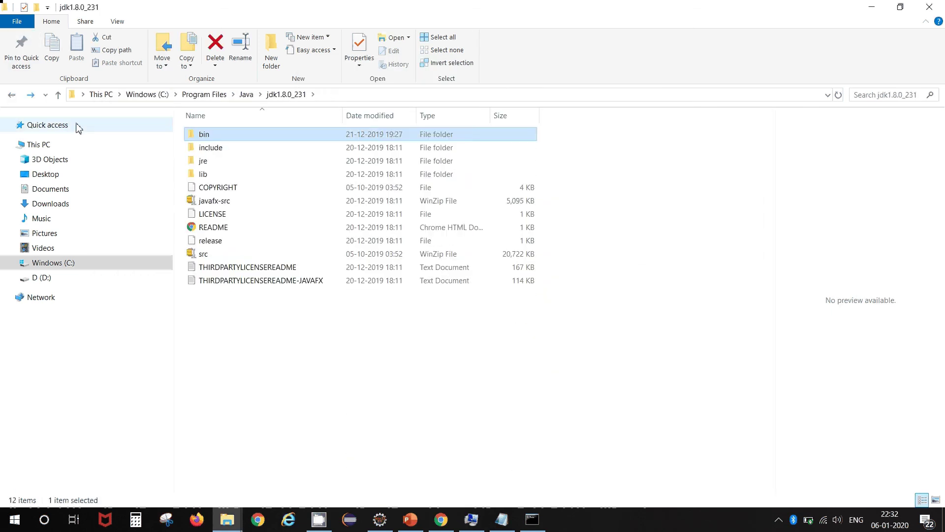
double_click(212, 175)
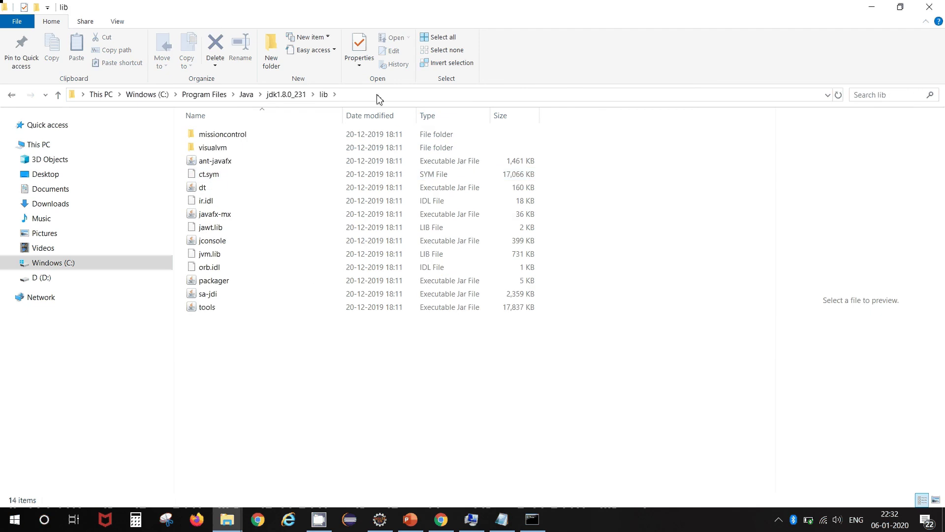
left_click(379, 99)
key("ctrl+c")
key("alt+Tab")
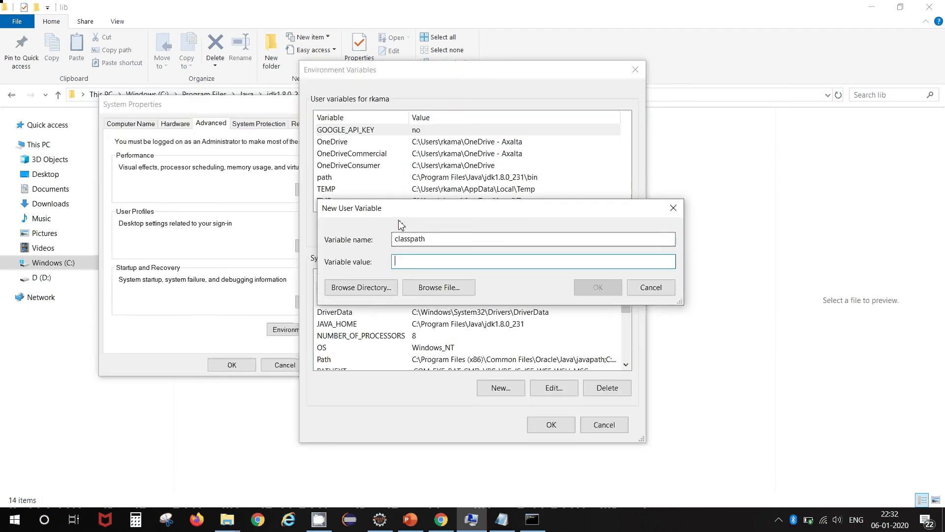
key("ctrl+v")
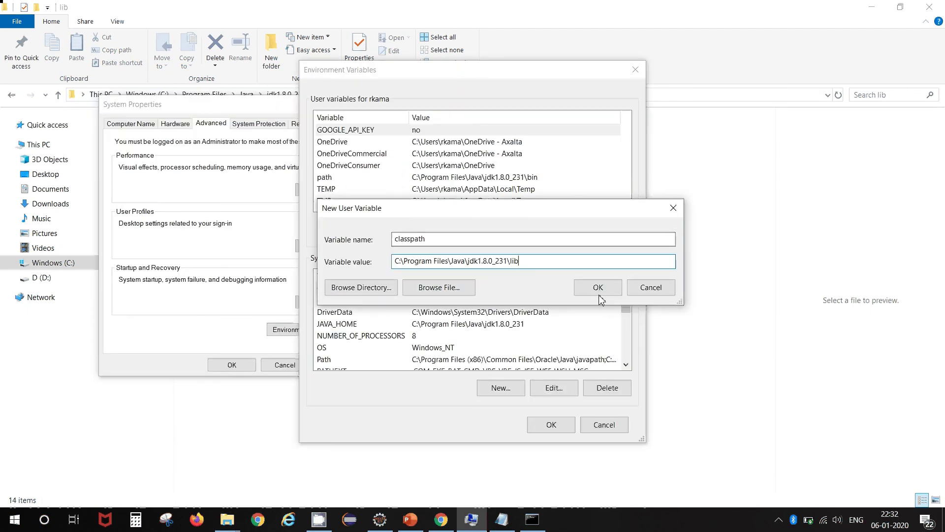
left_click(598, 292)
left_click(599, 291)
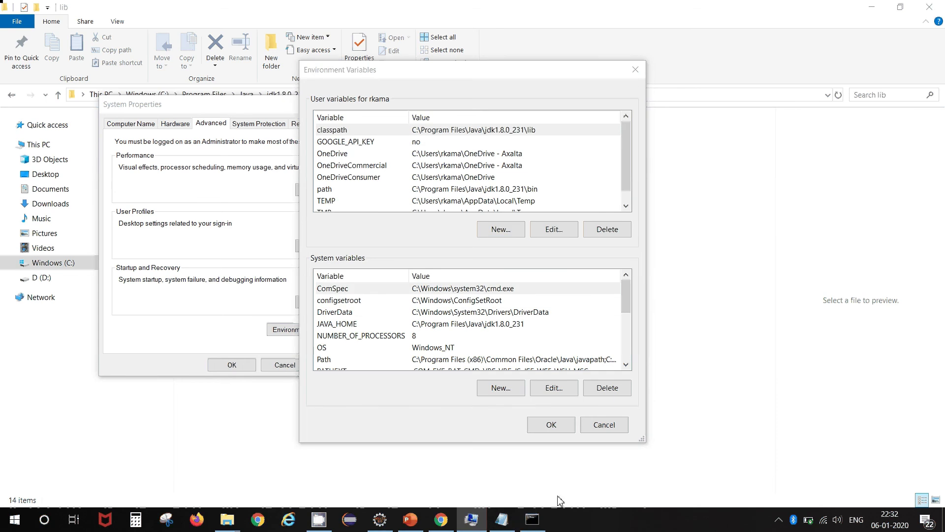
Switch to Command Prompt and check the Java installation by running java -version and javac, reviewing the output of both.
left_click(534, 521)
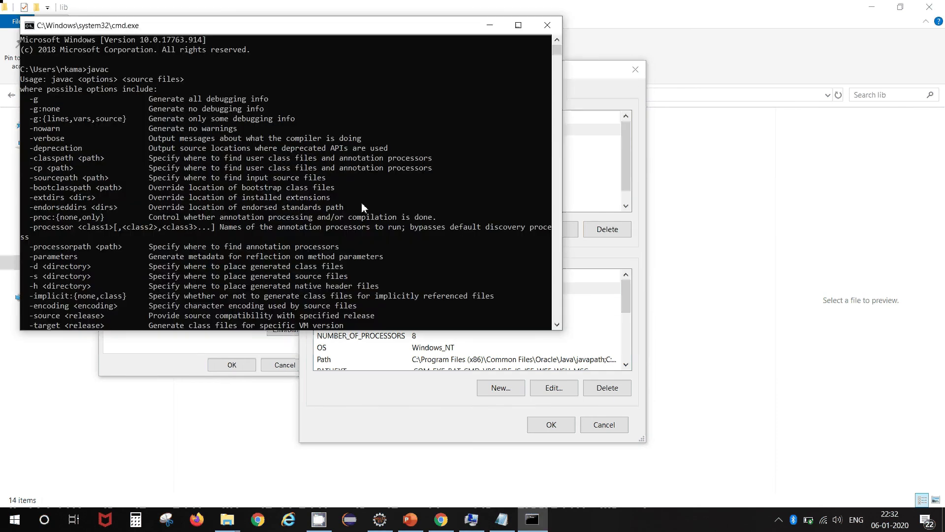
left_click(362, 198)
key("Return")
key("Return")
key("Return")
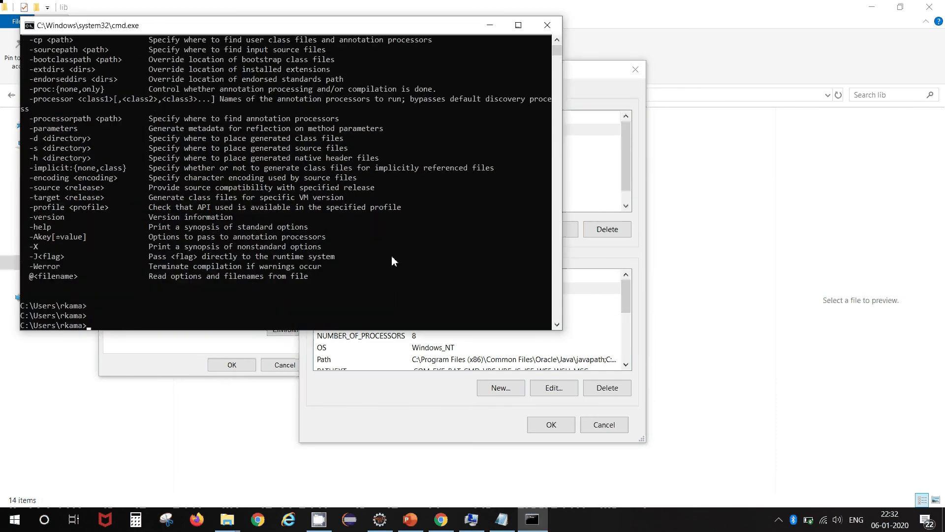
type("java -version")
key("Return")
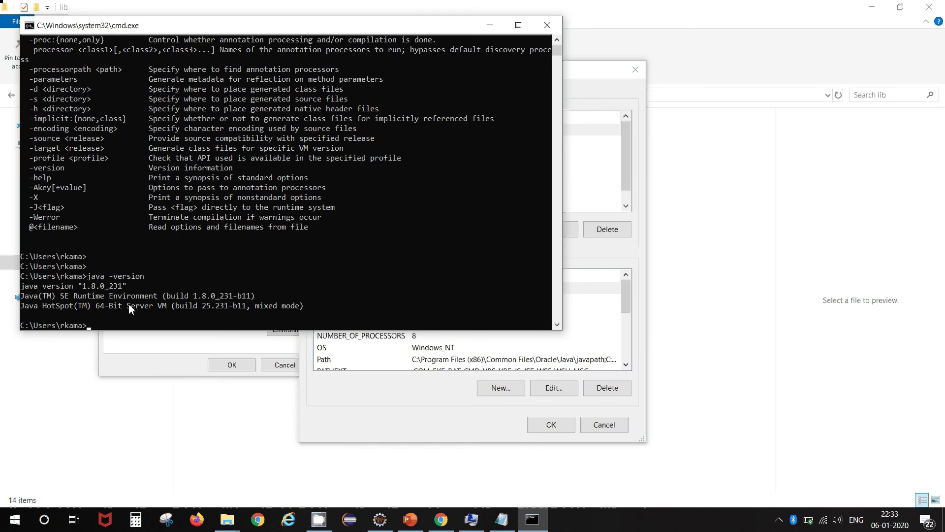
scroll(147, 286, "up", 7)
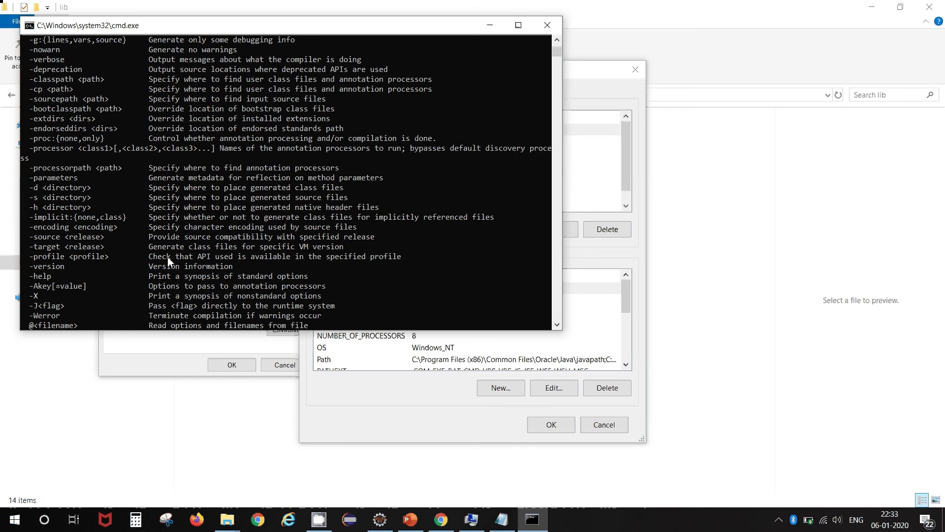
scroll(168, 261, "up", 3)
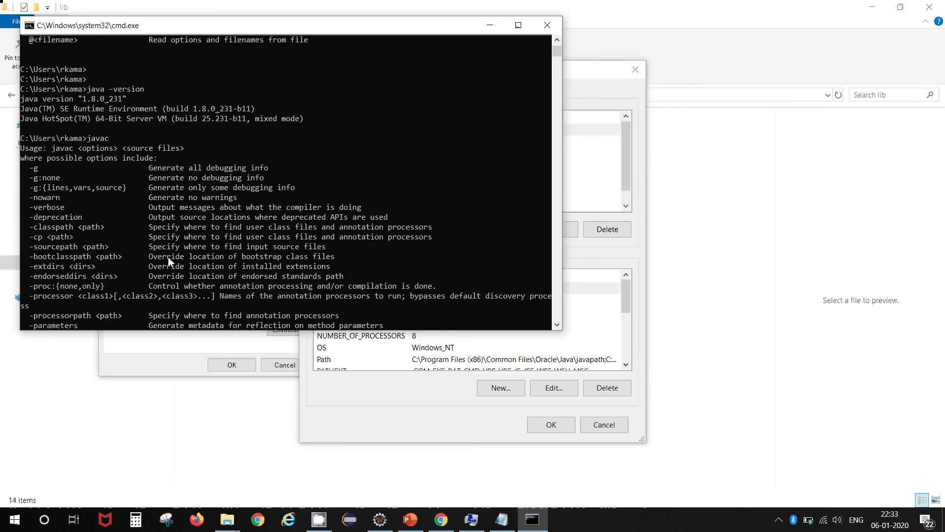
scroll(137, 204, "down", 3)
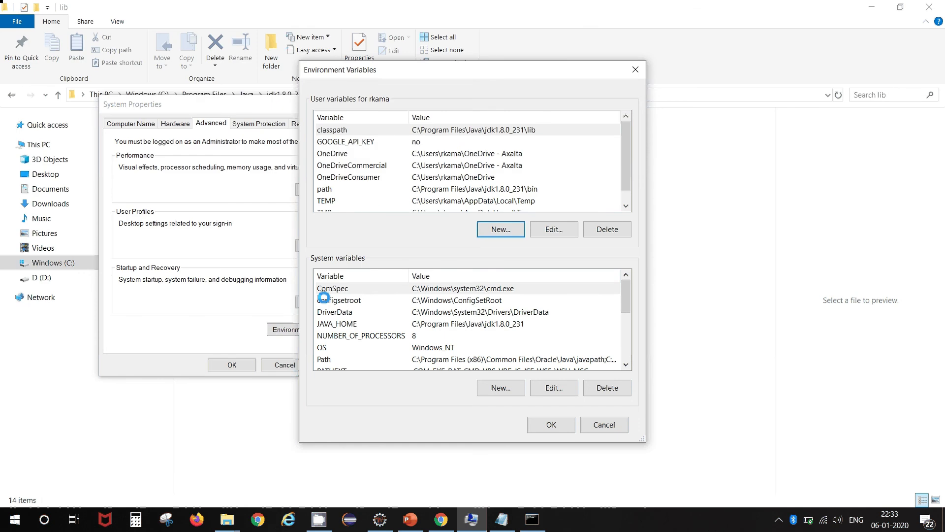
Cancel the Environment Variables and System Properties dialogs and highlight the Sample Program bullet on the slide in PowerPoint.
left_click(604, 425)
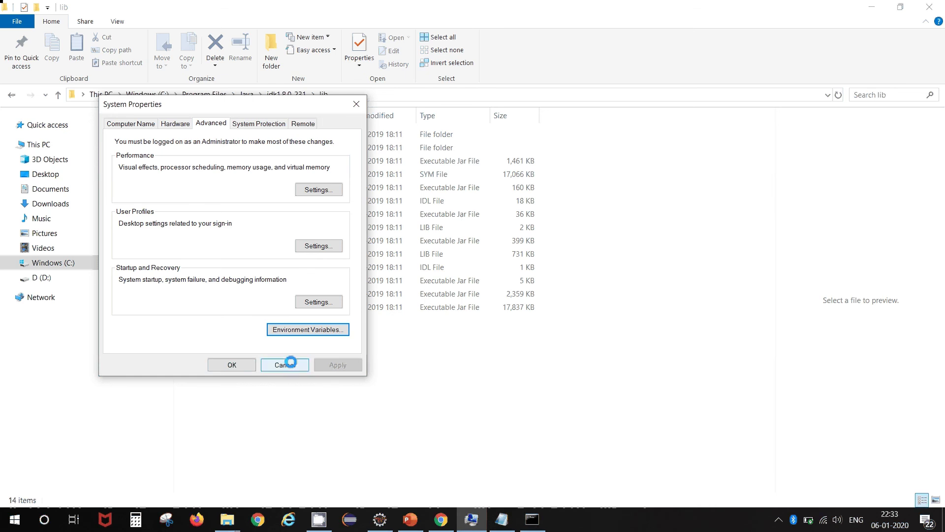
left_click(291, 362)
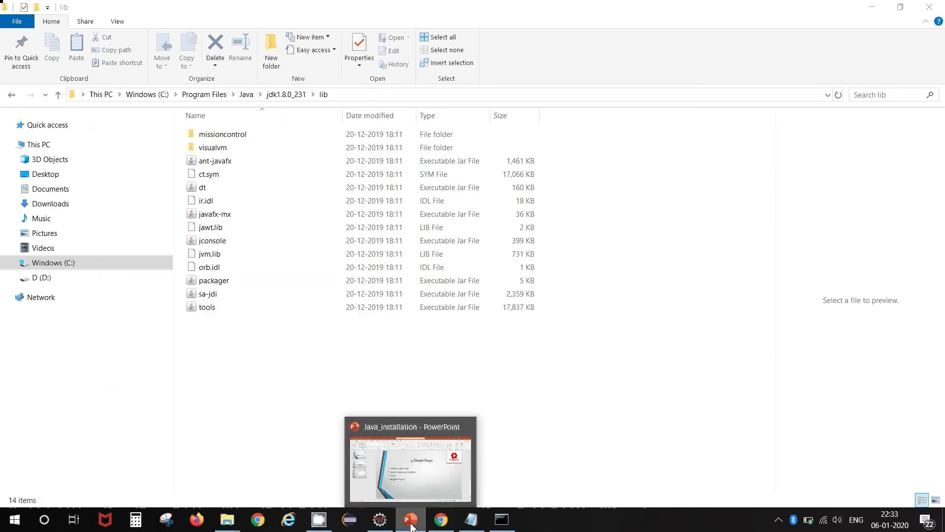
left_click(412, 526)
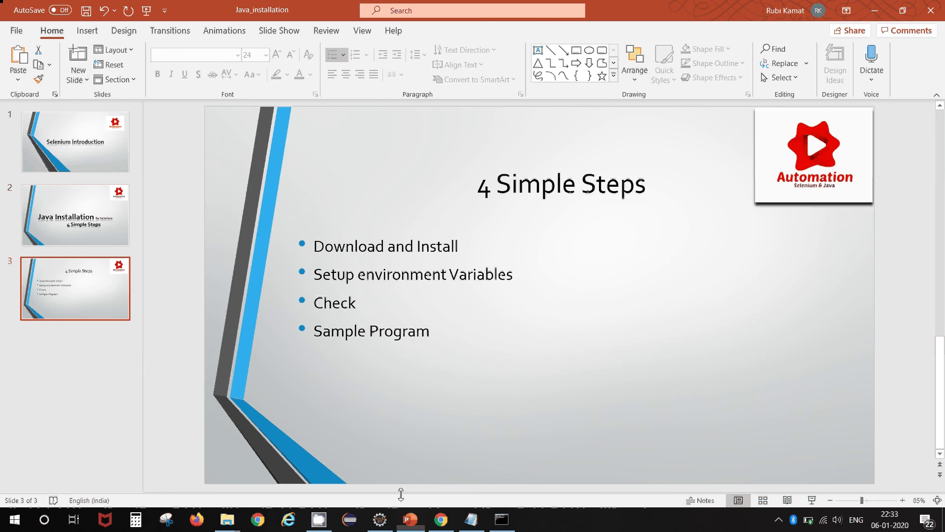
triple_click(367, 343)
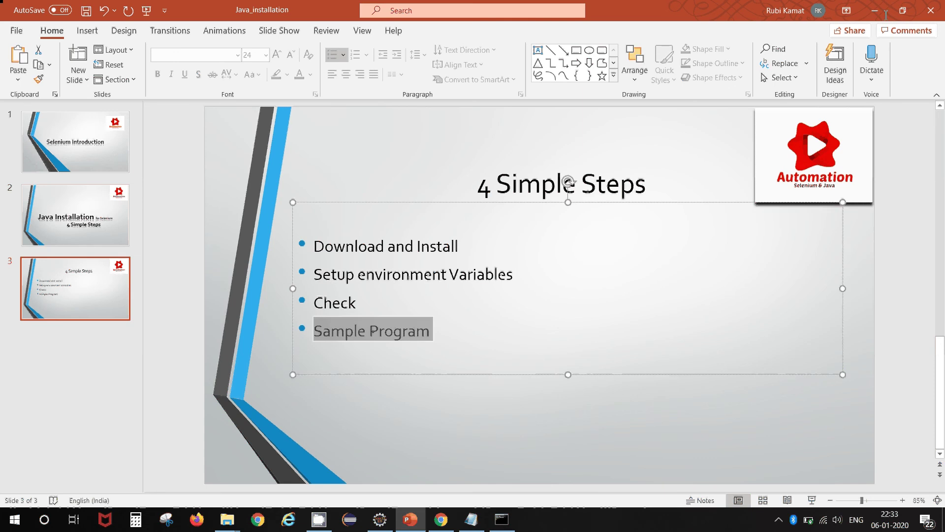
Switch to Eclipse and expand the default package under src in Sample_Project_1.
left_click(380, 519)
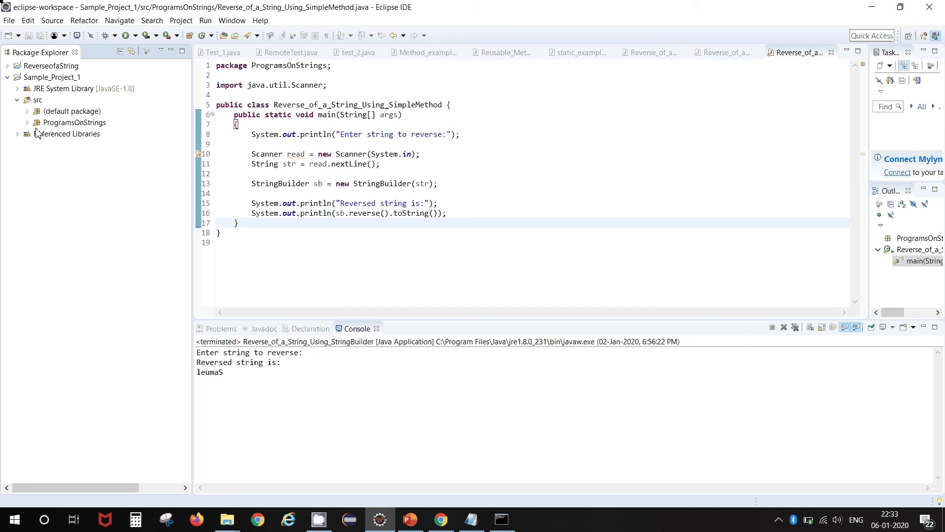
double_click(36, 128)
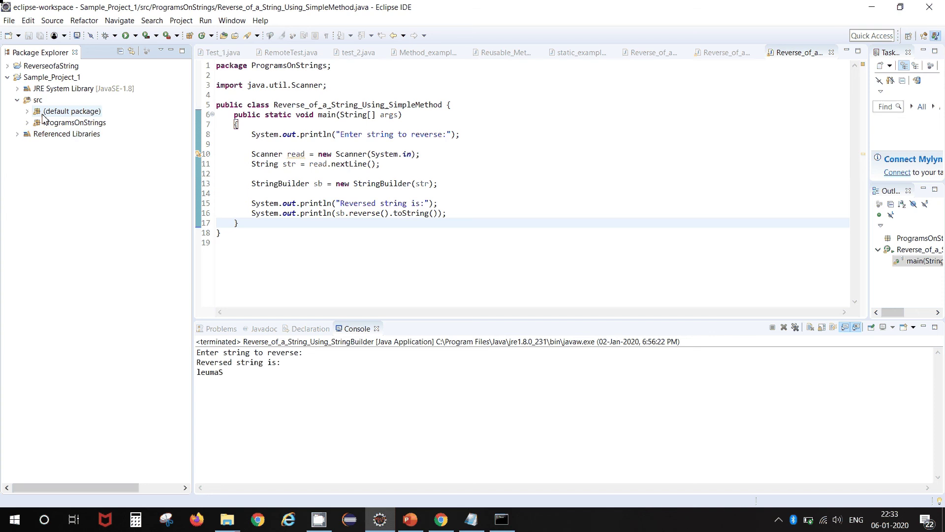
double_click(59, 113)
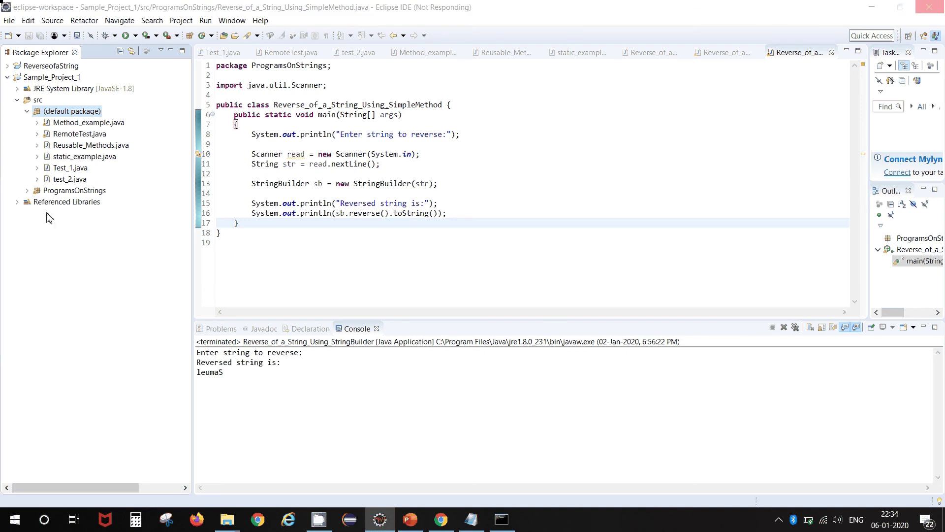
left_click(779, 521)
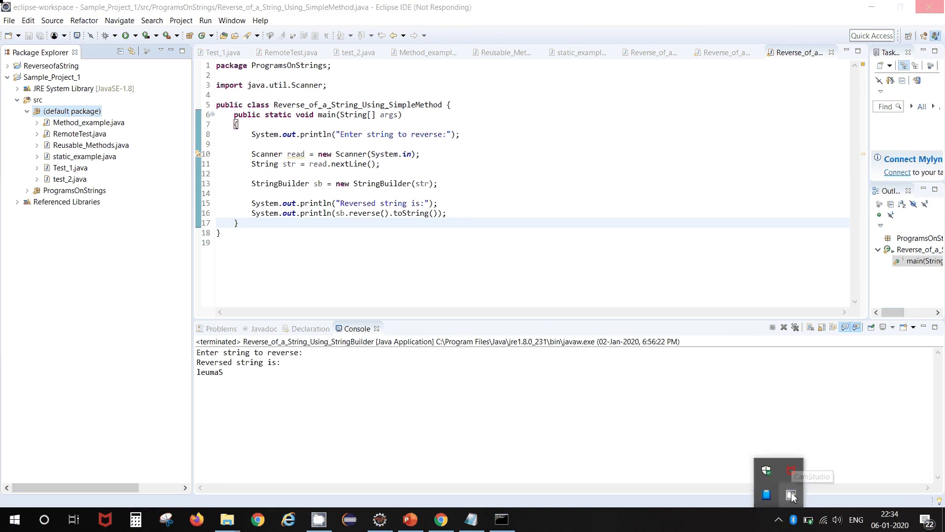
right_click(790, 494)
left_click(825, 457)
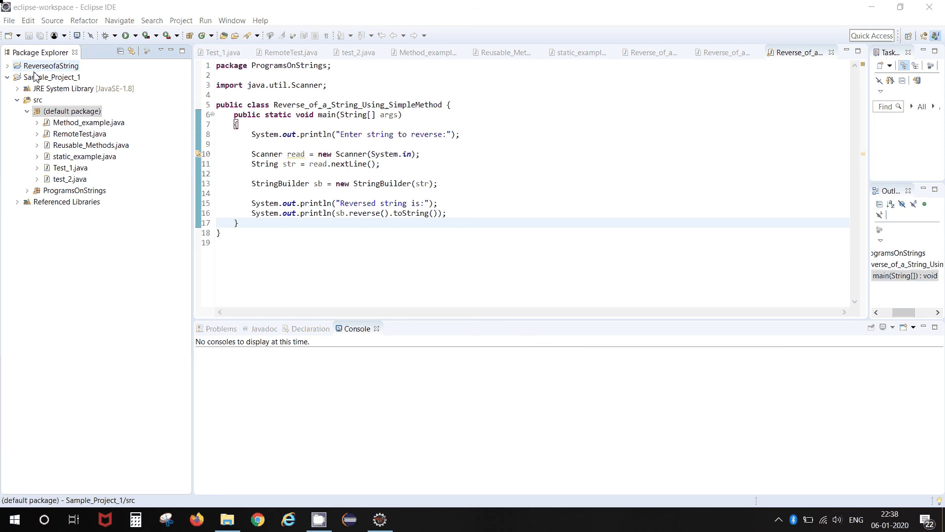
Create a new public Java class named TestJava in the default package of Sample_Project_1/src.
left_click(9, 20)
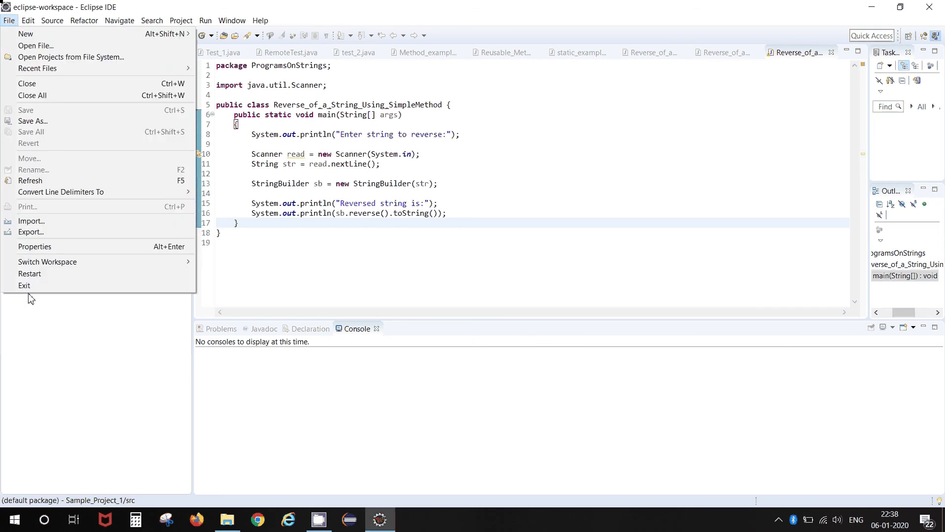
left_click(28, 298)
left_click(9, 20)
mouse_move(22, 35)
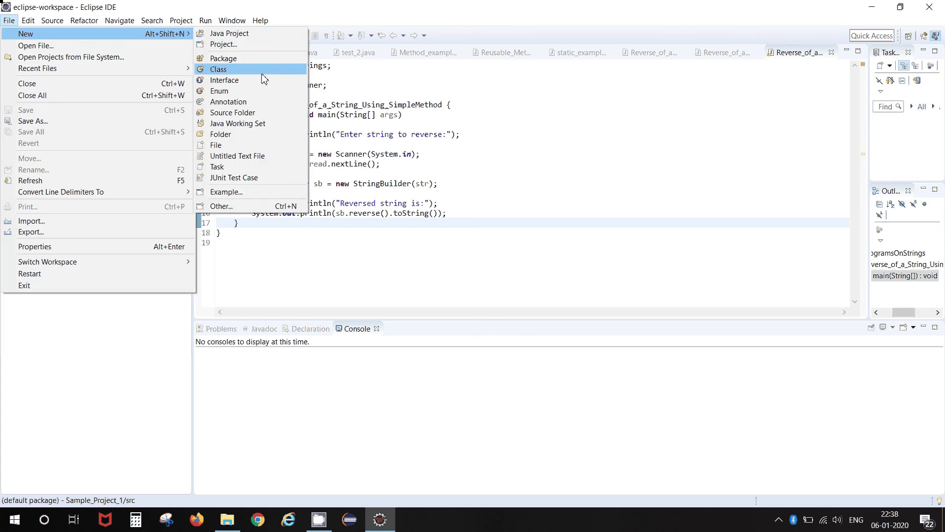
left_click(265, 74)
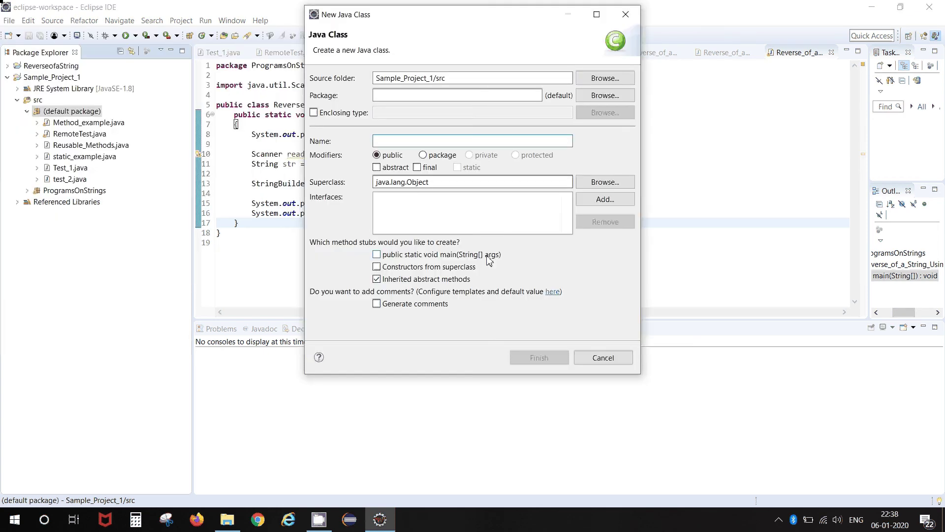
type("TestJava")
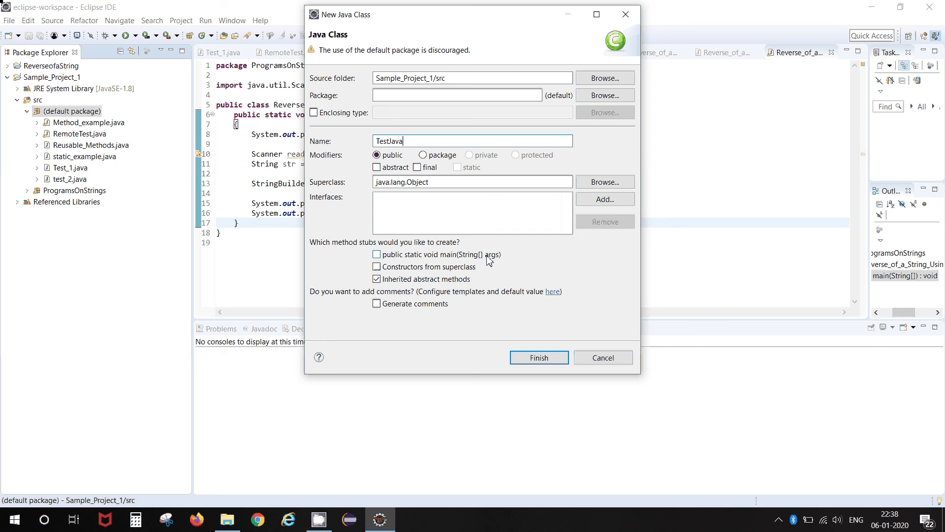
key("Return")
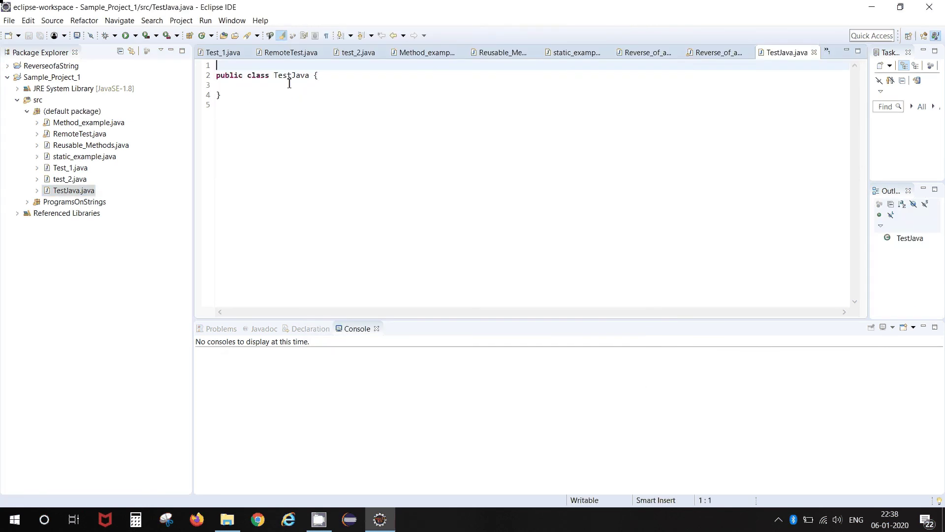
Add a public static void main(String args[]) method with an empty body inside the TestJava class.
left_click(313, 83)
key("Return")
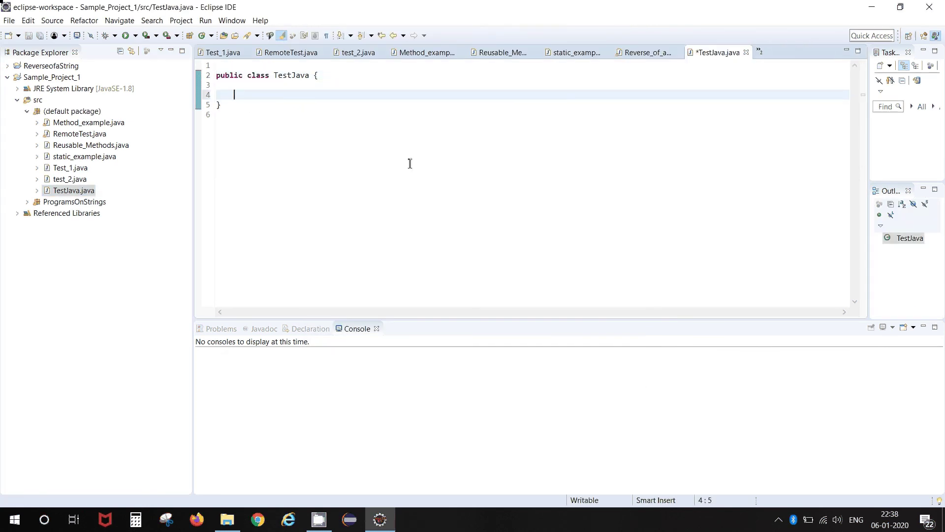
key("Return")
key("Up")
type("public static void m")
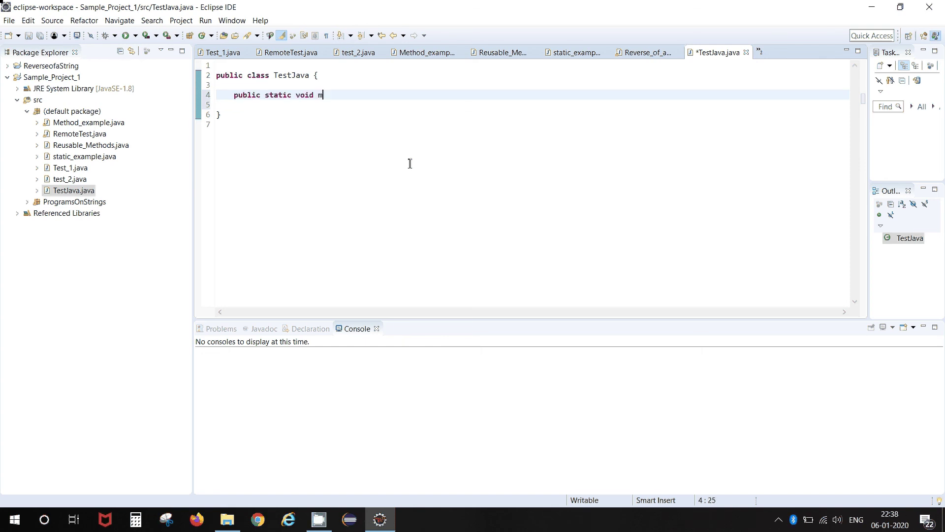
type("ain(String args")
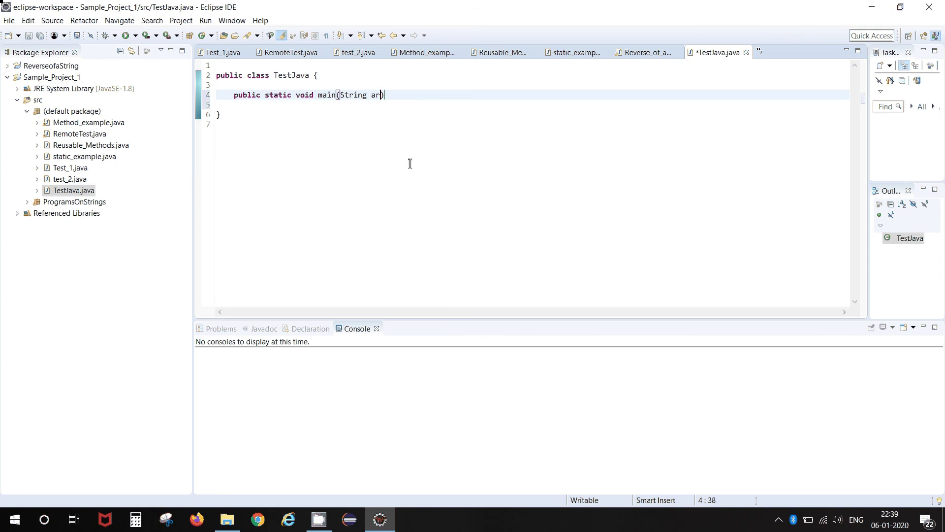
type("[]")
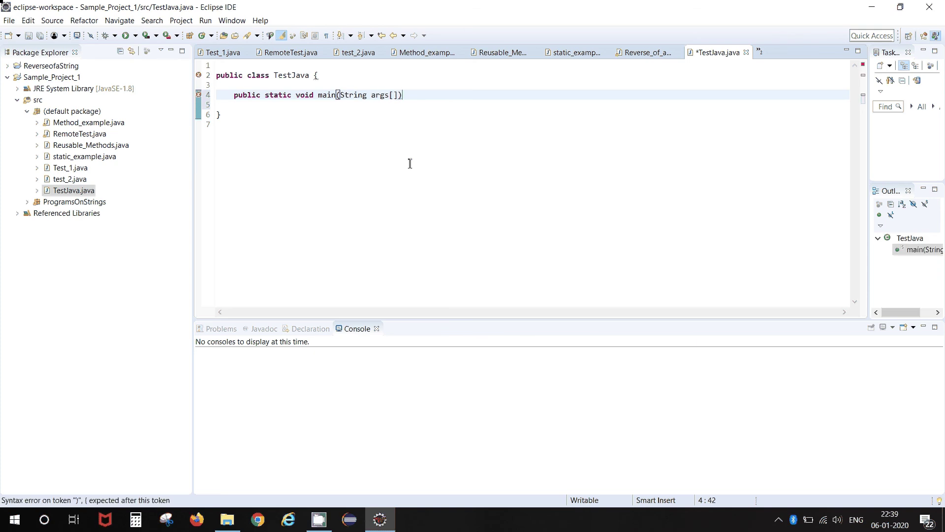
type(")")
key("Return")
type("{")
key("Return")
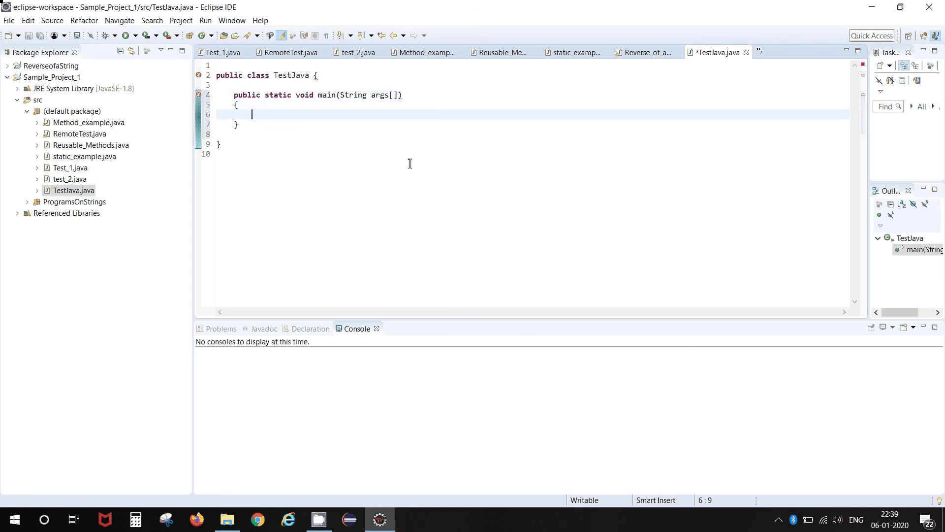
type("syso")
key("ctrl+space")
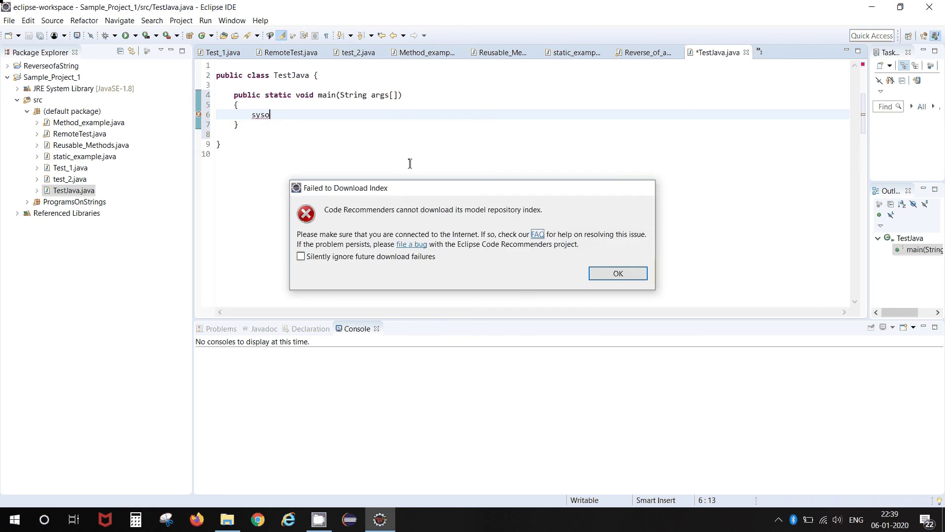
key("Return")
key("ctrl+space")
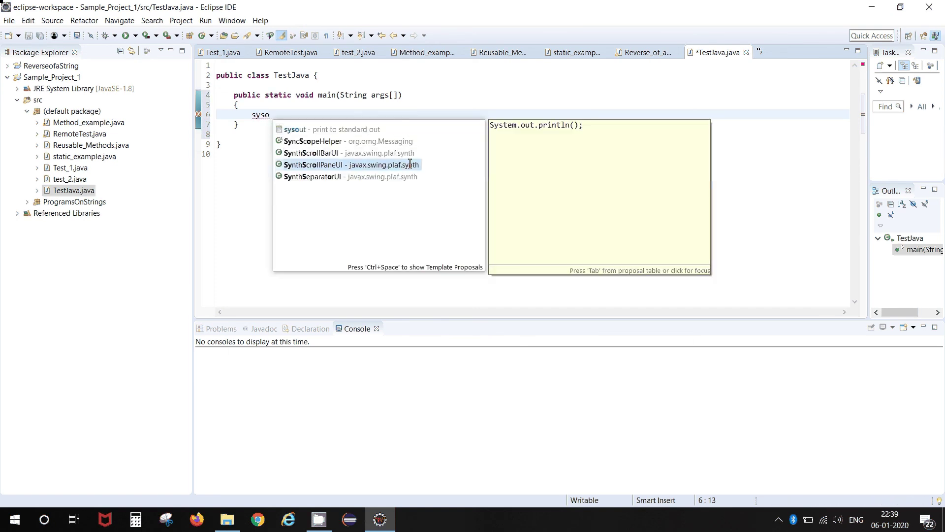
key("BackSpace")
key("BackSpace")
key("BackSpace")
key("BackSpace")
Insert the statement System.out.println("Welcome to Java "); in the main method using the sysout template.
type("s")
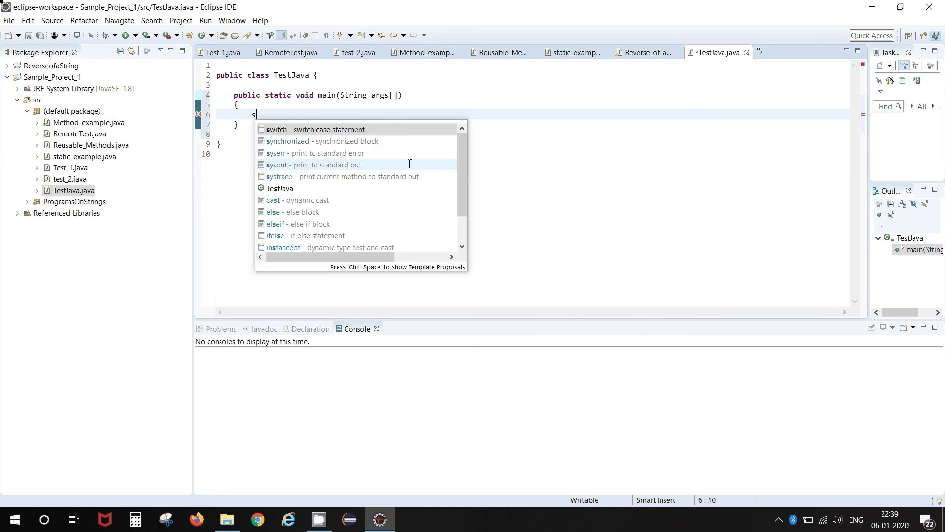
type("yso")
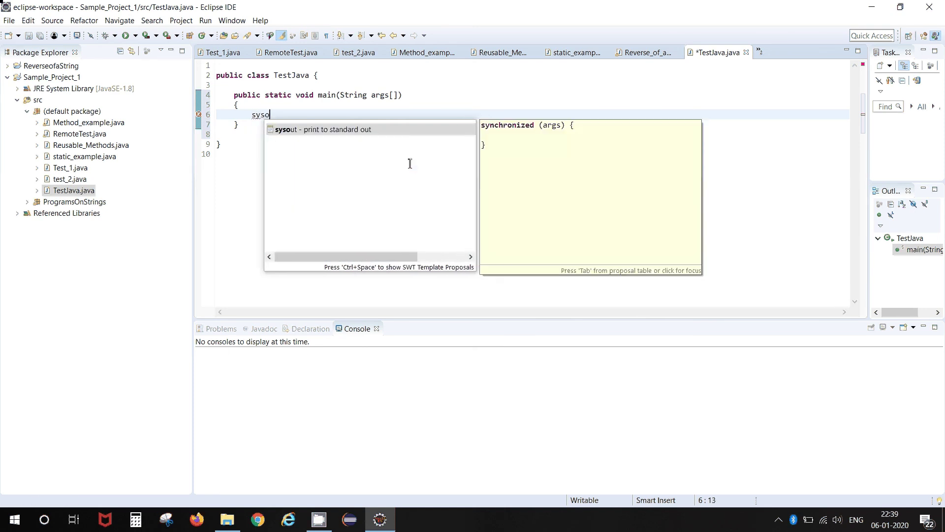
key("Return")
type("\"Wlecome")
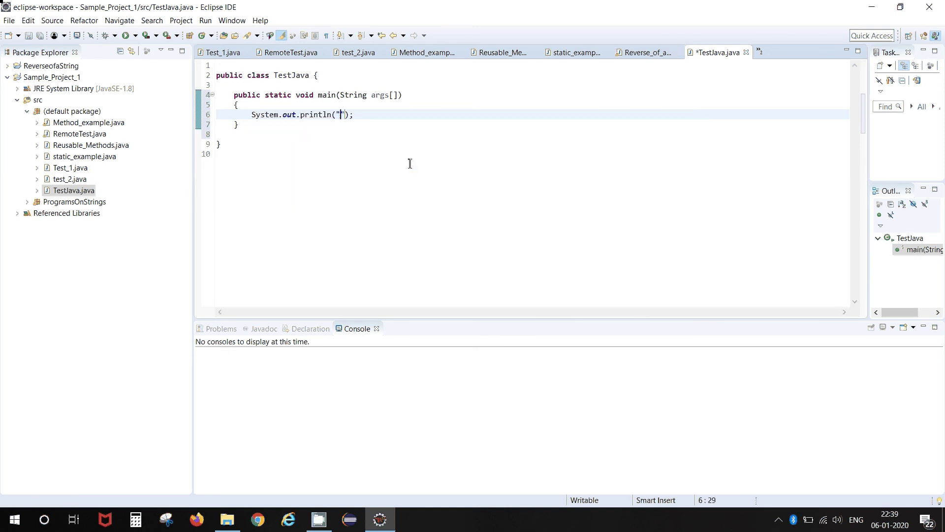
key("BackSpace")
key("BackSpace")
key("BackSpace")
key("BackSpace")
key("BackSpace")
key("BackSpace")
type("elcome to Java \"")
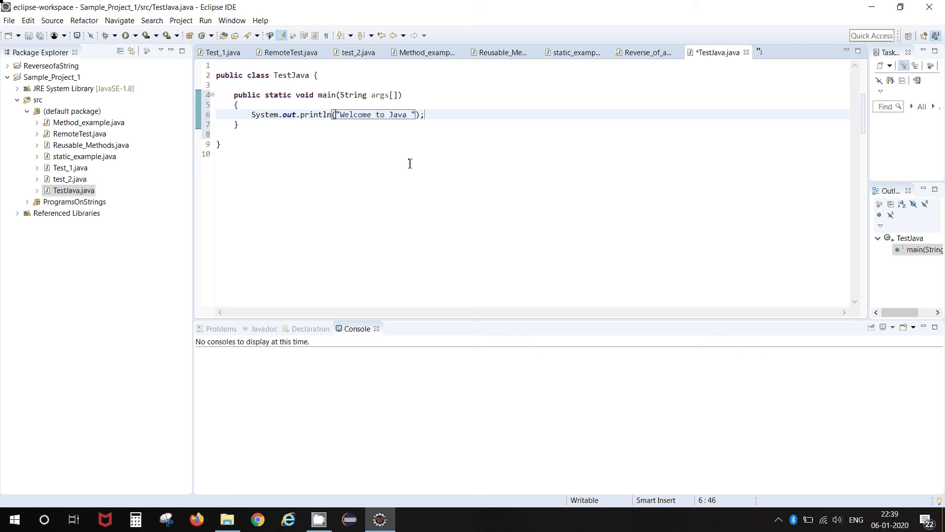
Save TestJava.java, run the program and highlight its output line in the console.
key("ctrl+s")
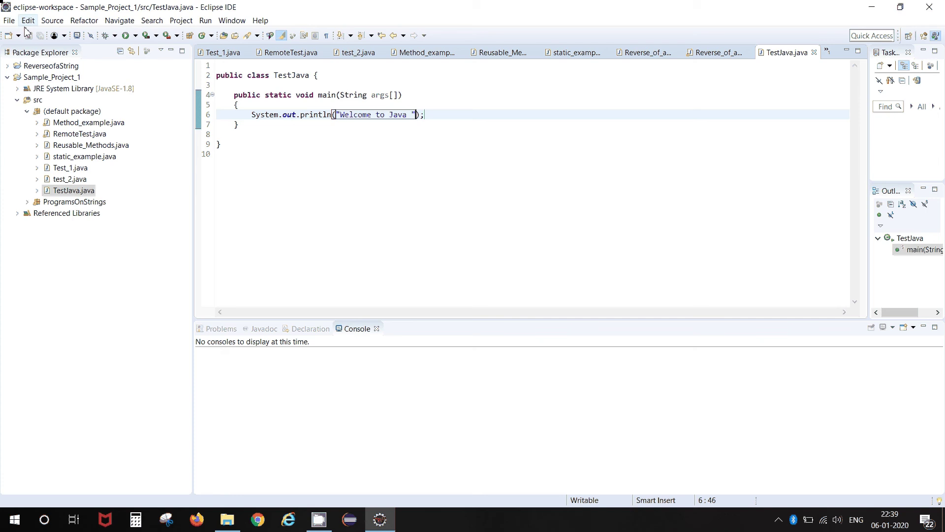
left_click(129, 39)
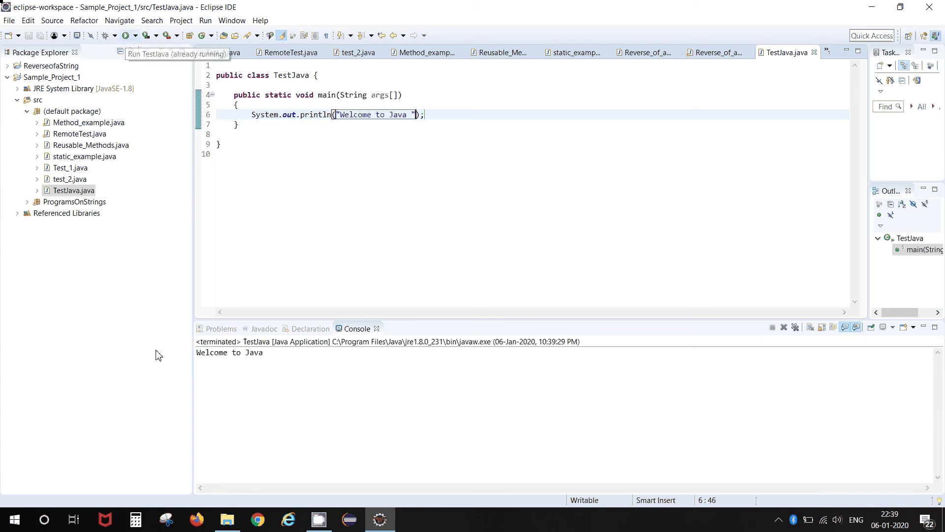
left_click(253, 351)
triple_click(253, 351)
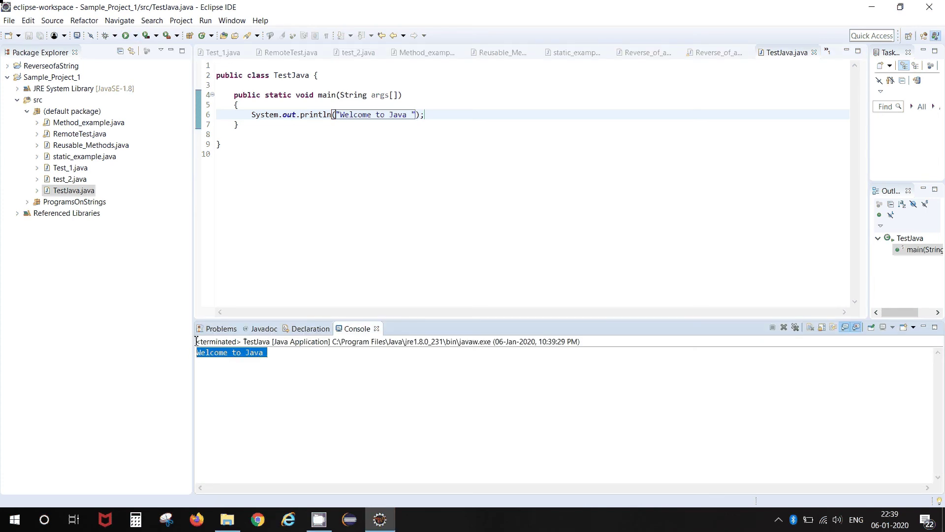
left_click(295, 378)
left_click_drag(295, 379, 196, 341)
Move the opening brace of the TestJava class onto its own line below the class declaration.
left_click(316, 75)
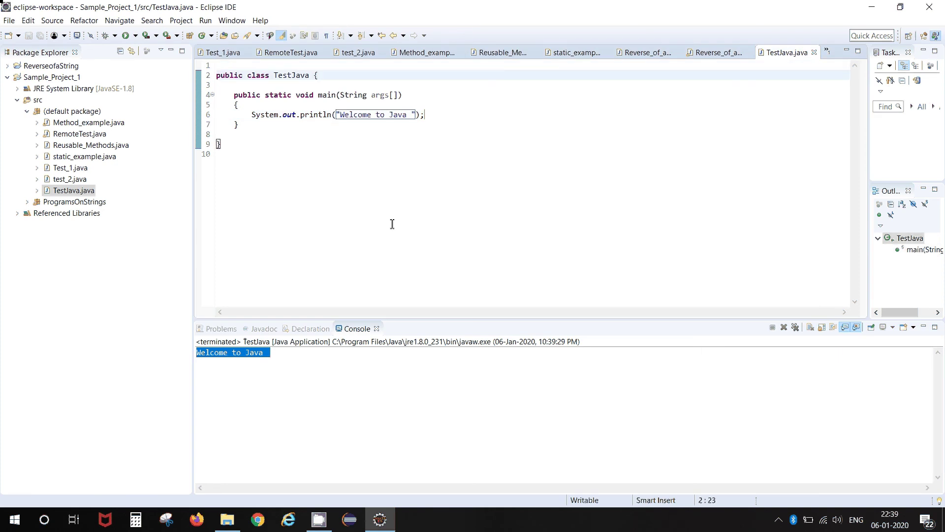
key("Return")
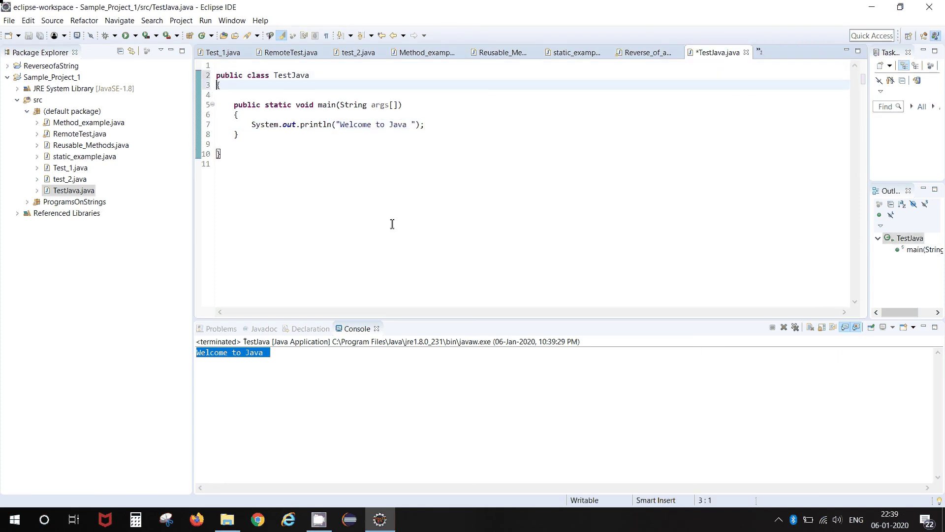